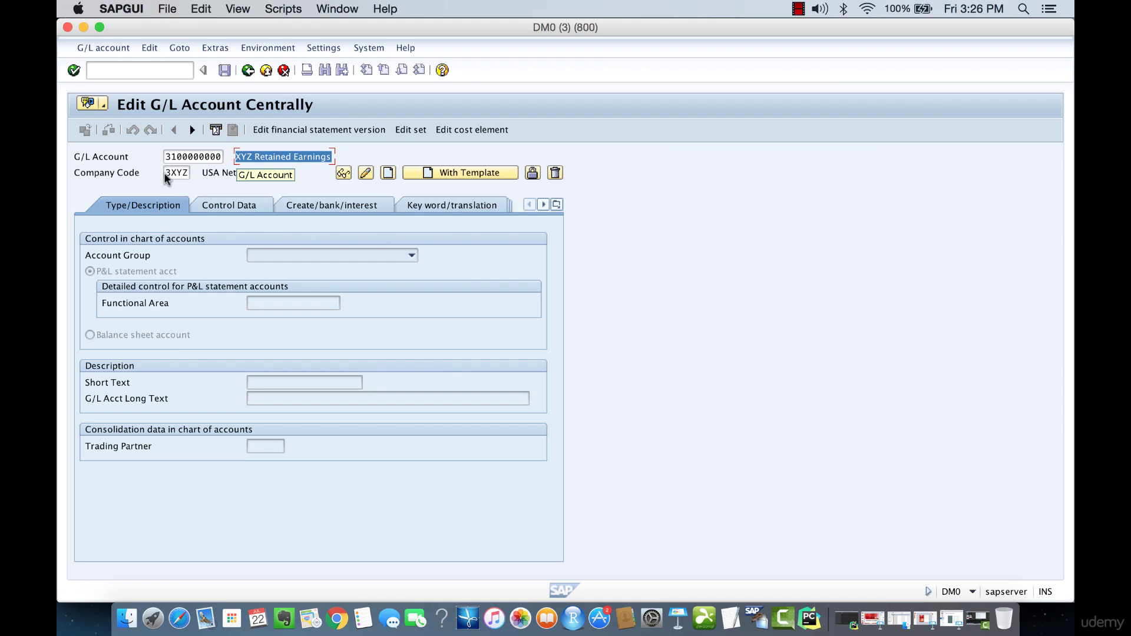
{"action": "key", "text": "Return"}
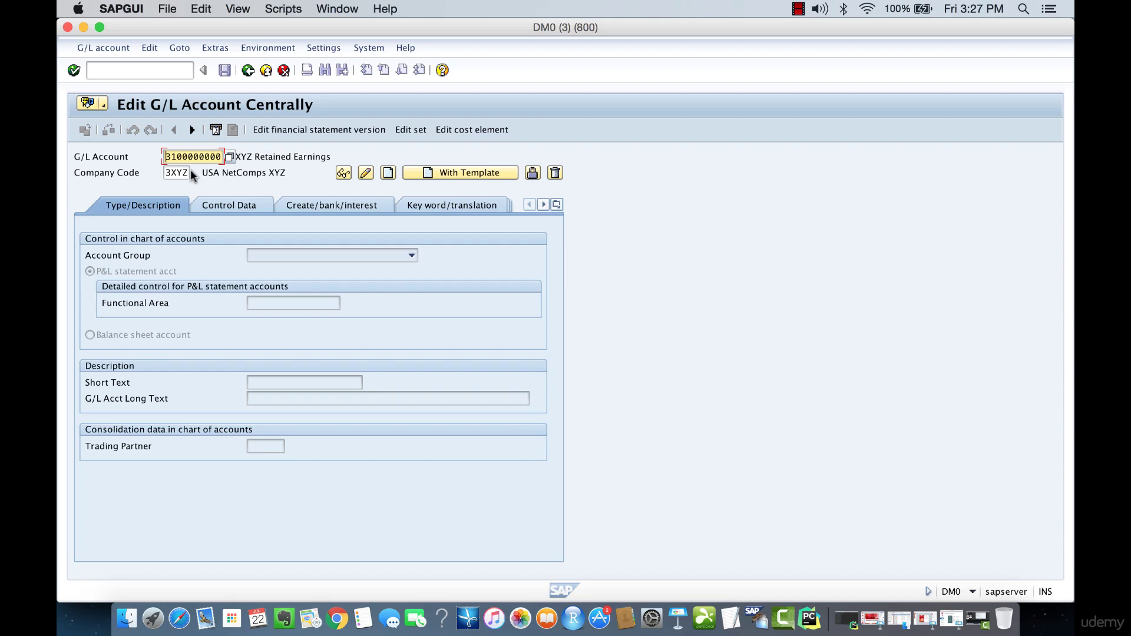
{"action": "left_click_drag", "start_coordinate": [165, 156], "coordinate": [202, 156]}
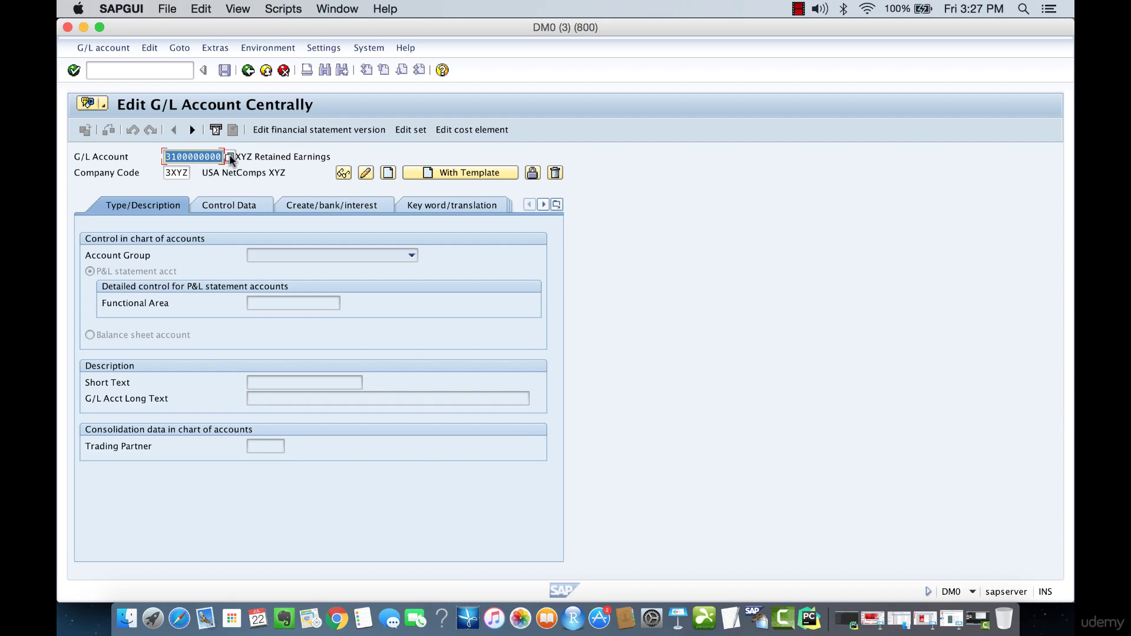
{"action": "type", "text": "6"}
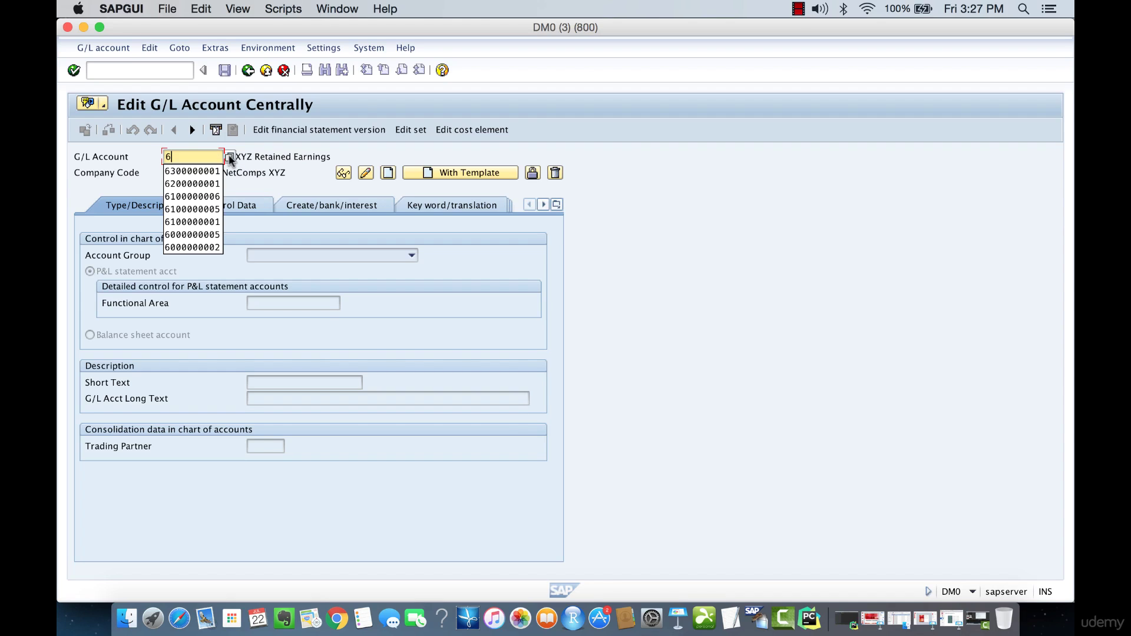
{"action": "type", "text": "000"}
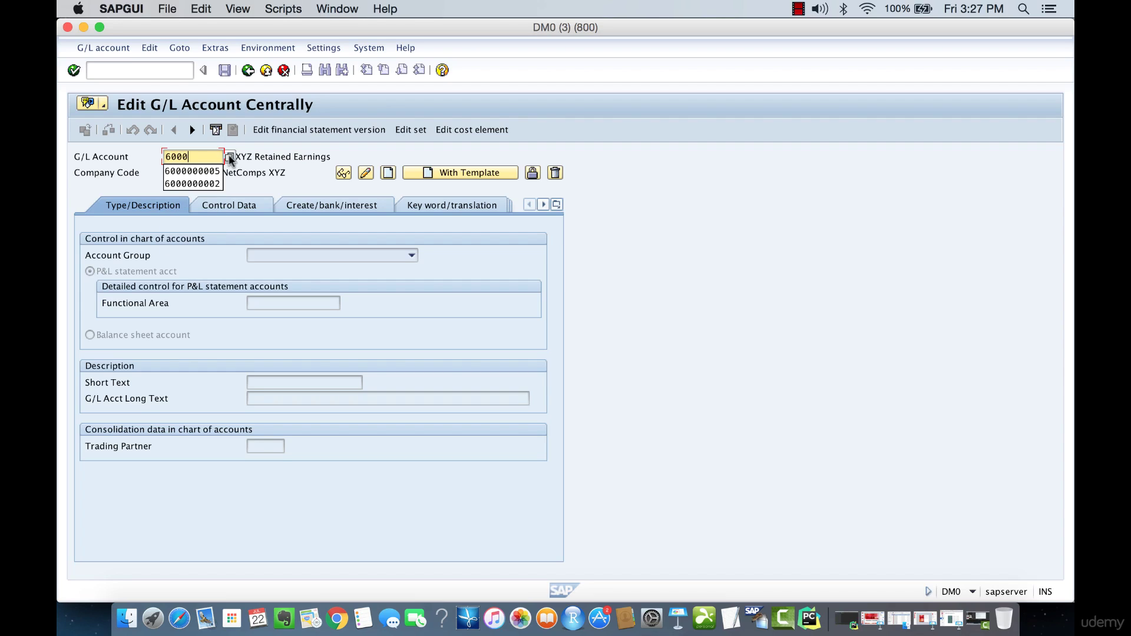
{"action": "type", "text": "00001"}
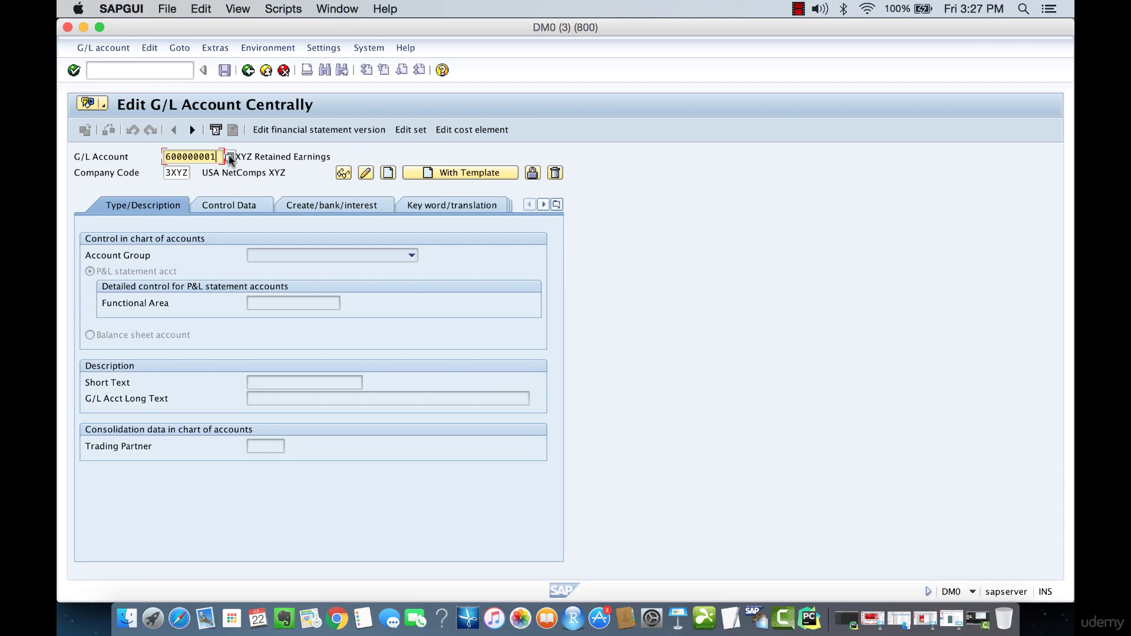
{"action": "type", "text": "5"}
{"action": "left_click", "coordinate": [387, 172]}
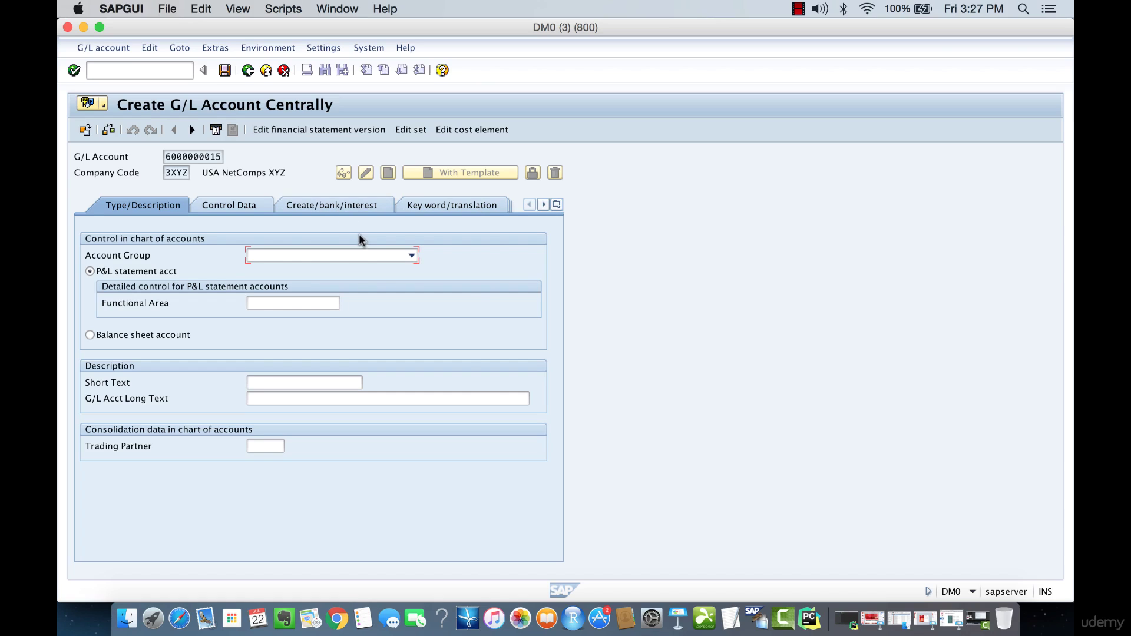
Set the account group to Administrative Exps and classify the account as a balance sheet account.
{"action": "left_click", "coordinate": [357, 256]}
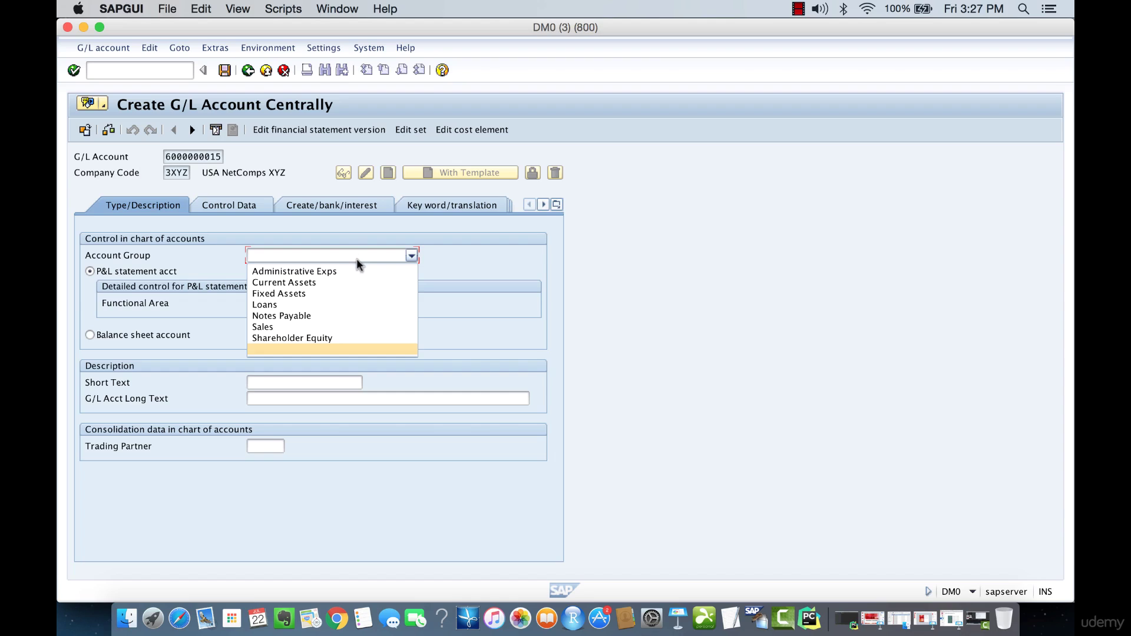
{"action": "left_click", "coordinate": [356, 268]}
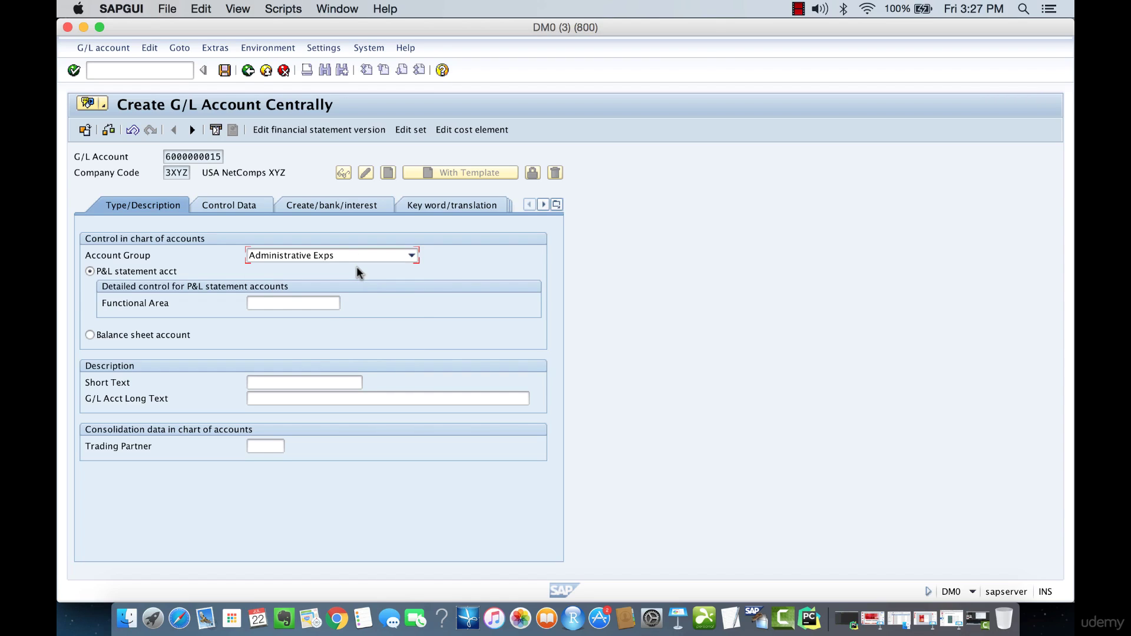
{"action": "left_click", "coordinate": [319, 253]}
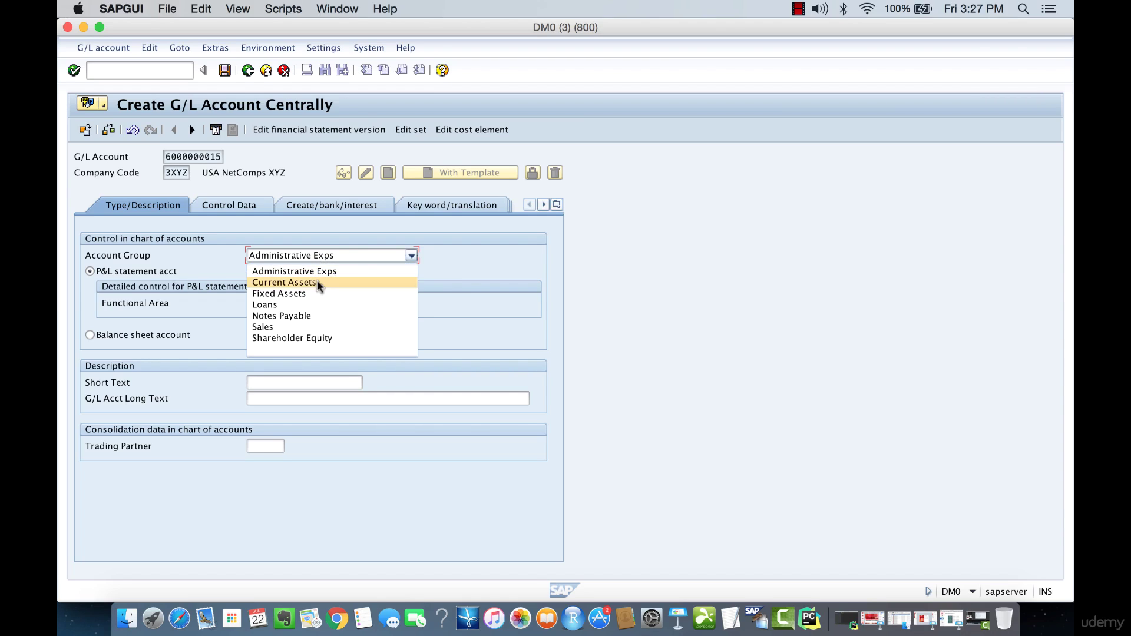
{"action": "left_click", "coordinate": [315, 305]}
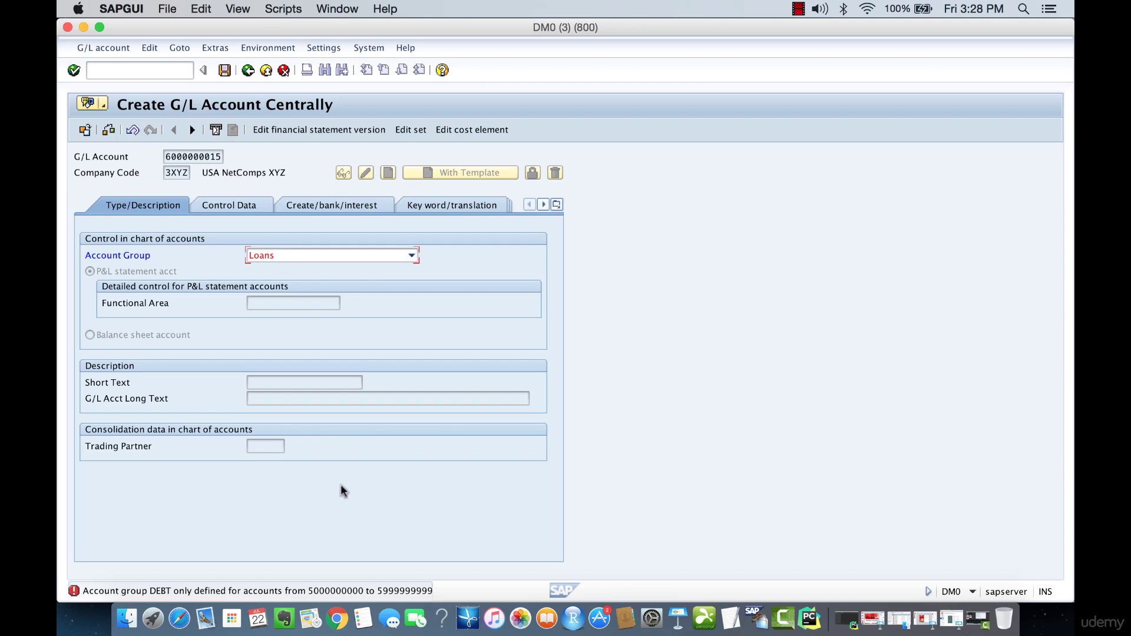
{"action": "left_click", "coordinate": [348, 255]}
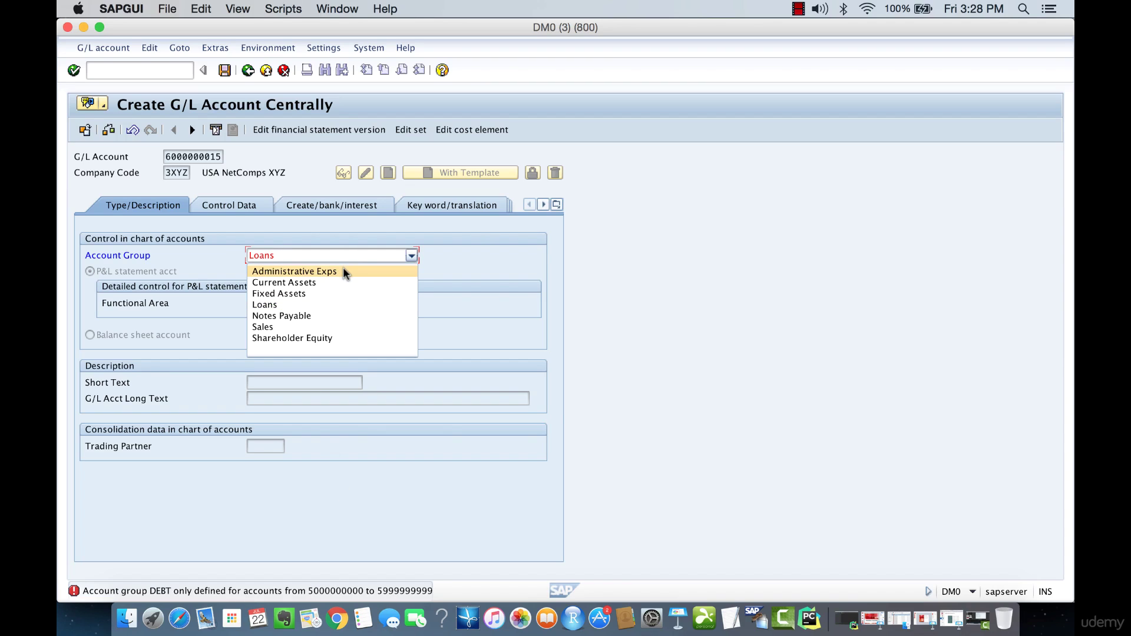
{"action": "left_click", "coordinate": [343, 269]}
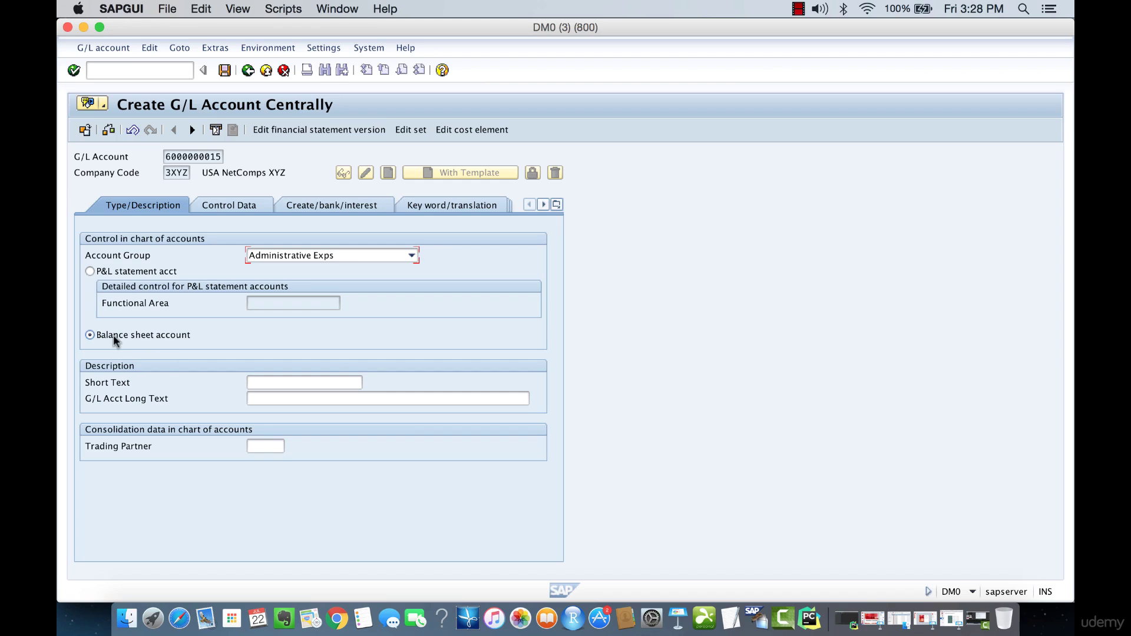
Describe the account with short text "Travel Exps" and long text "Foreign Travel Expenses (Singapore)".
{"action": "left_click", "coordinate": [306, 384]}
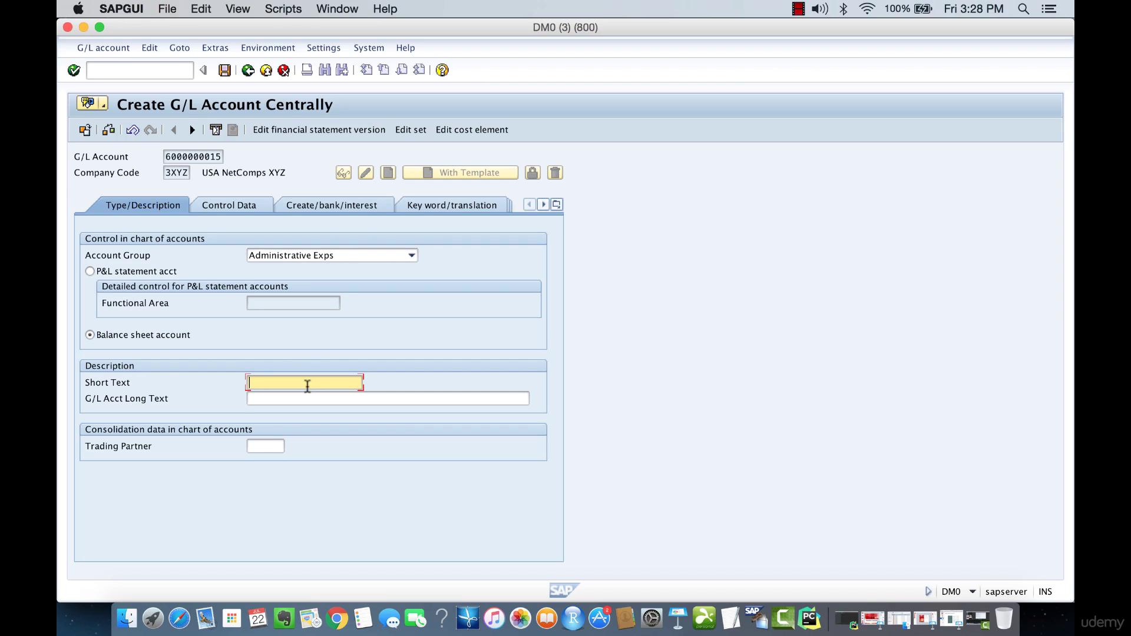
{"action": "type", "text": "Travel Exps"}
{"action": "left_click", "coordinate": [301, 395]}
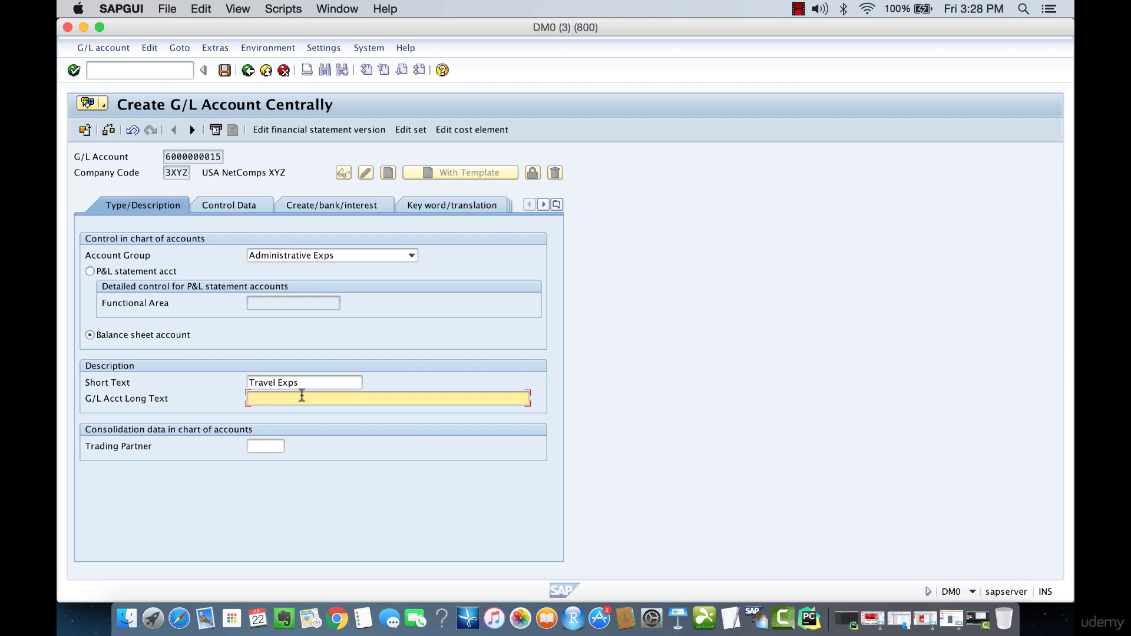
{"action": "type", "text": "Foreign Travel Expenses (Singapore)"}
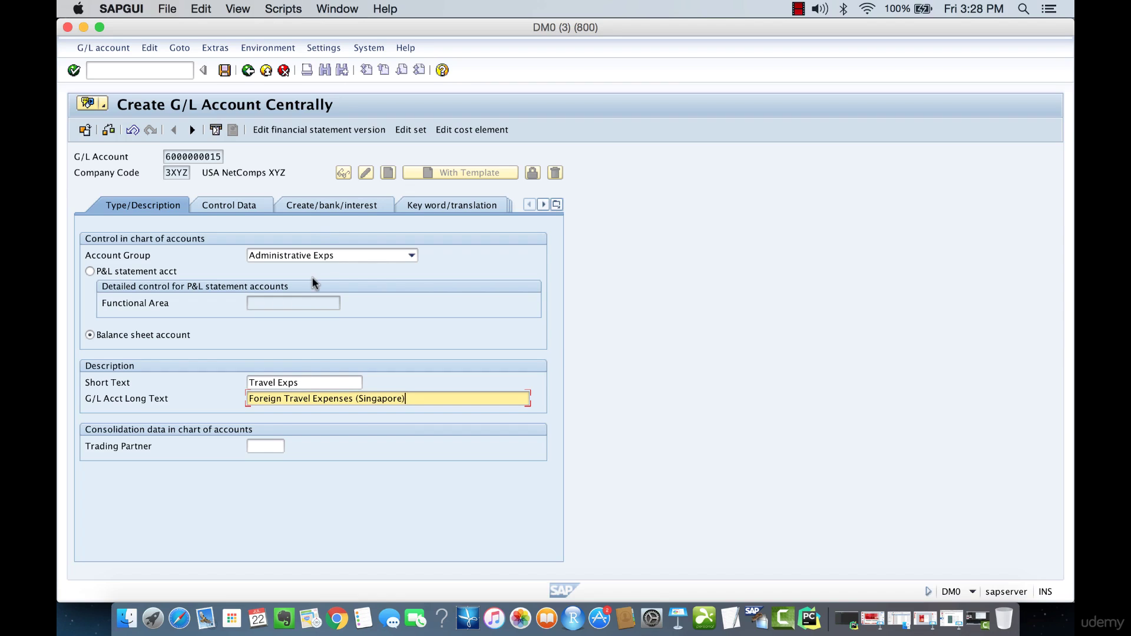
Set the field status group for document creation to G069, Cost accounts (travel expenses).
{"action": "left_click", "coordinate": [339, 211]}
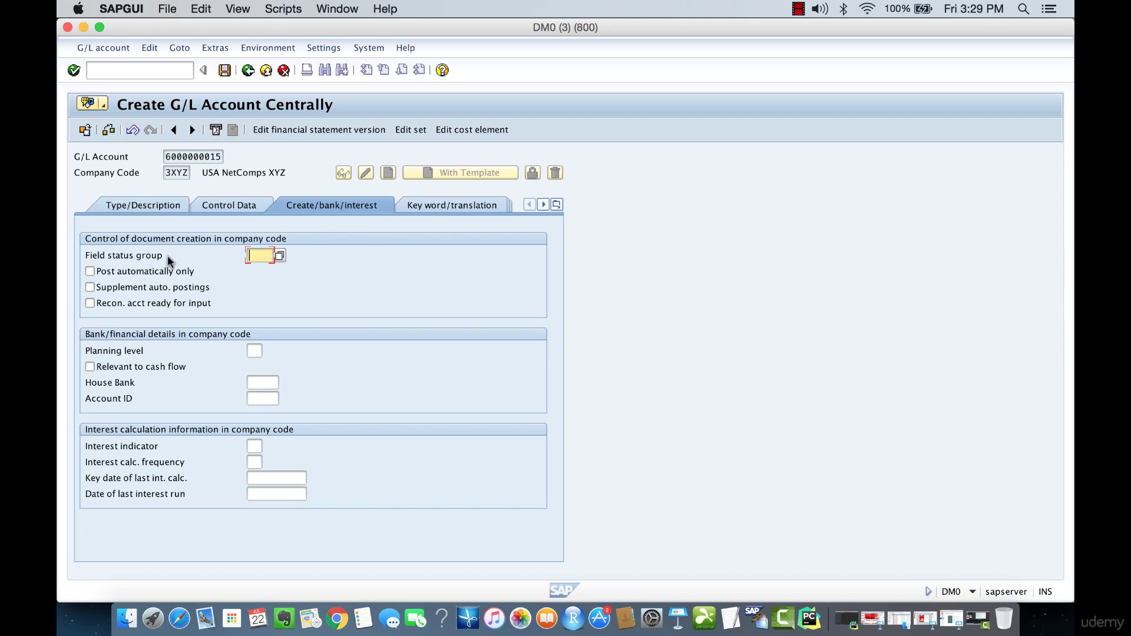
{"action": "left_click", "coordinate": [279, 255]}
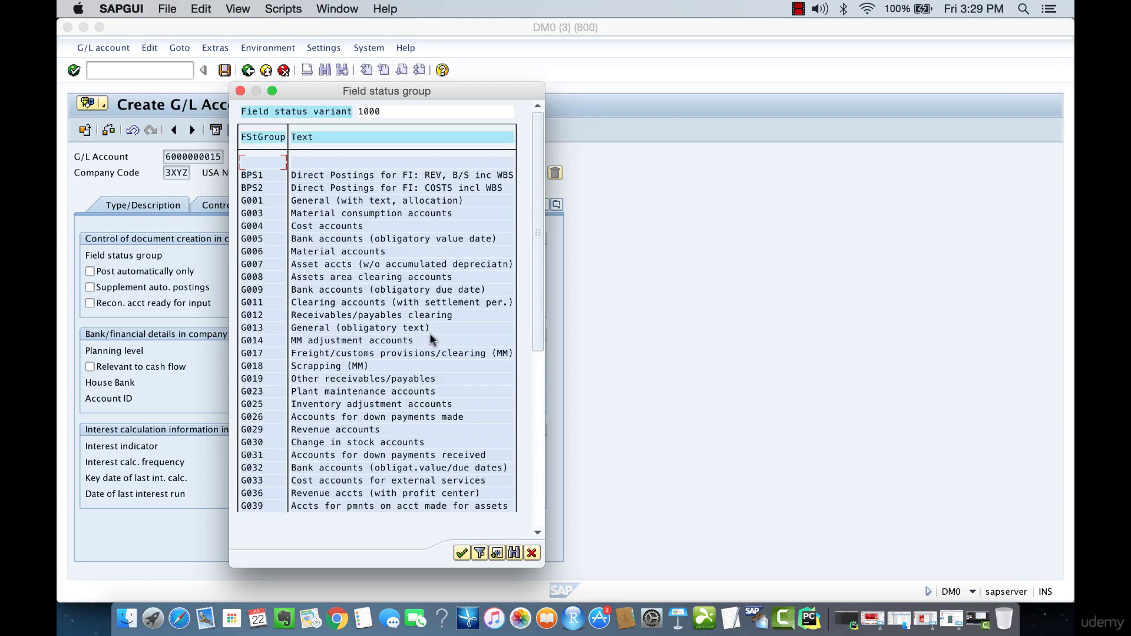
{"action": "left_click", "coordinate": [538, 456]}
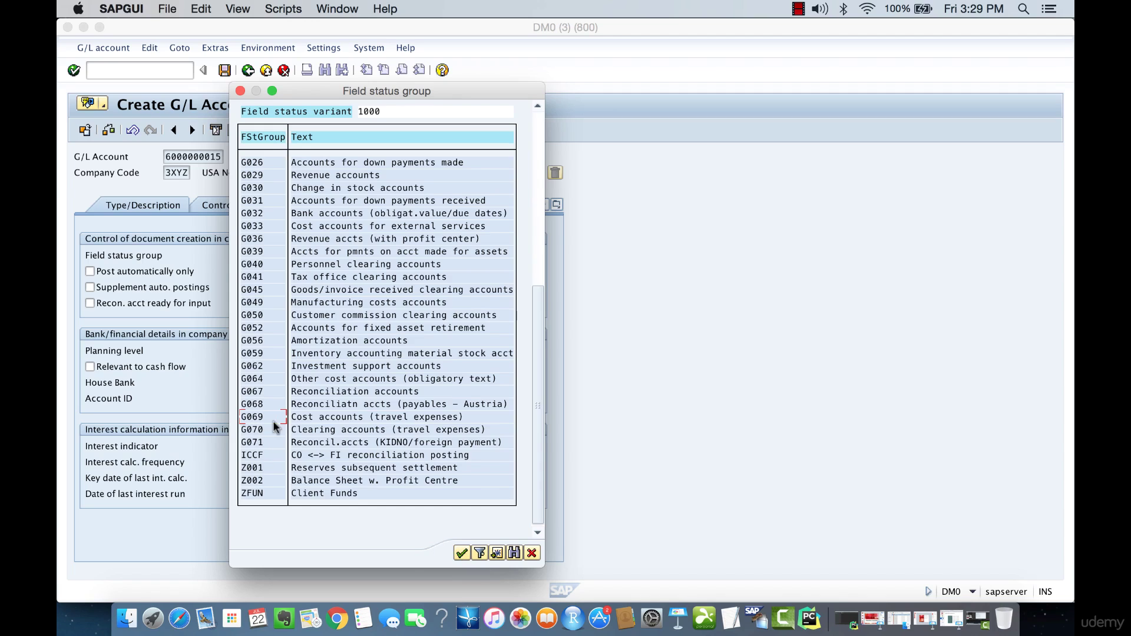
{"action": "left_click", "coordinate": [461, 553]}
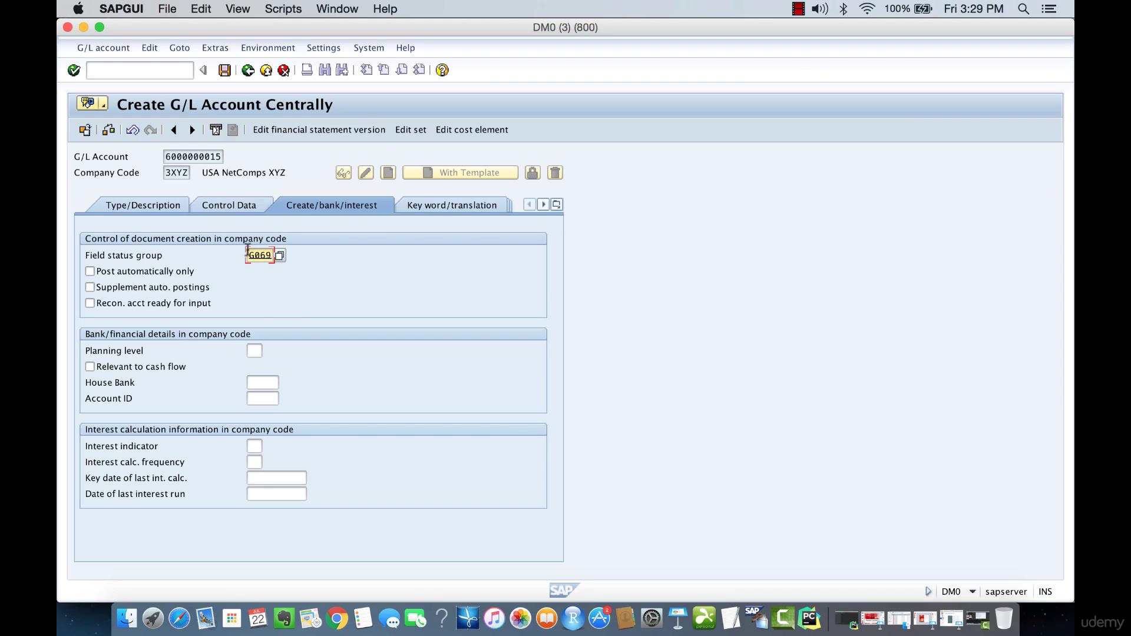
{"action": "left_click_drag", "start_coordinate": [249, 255], "coordinate": [270, 254]}
Examine the house bank, account ID, interest indicator and interest calculation frequency fields of the new account.
{"action": "left_click", "coordinate": [134, 385]}
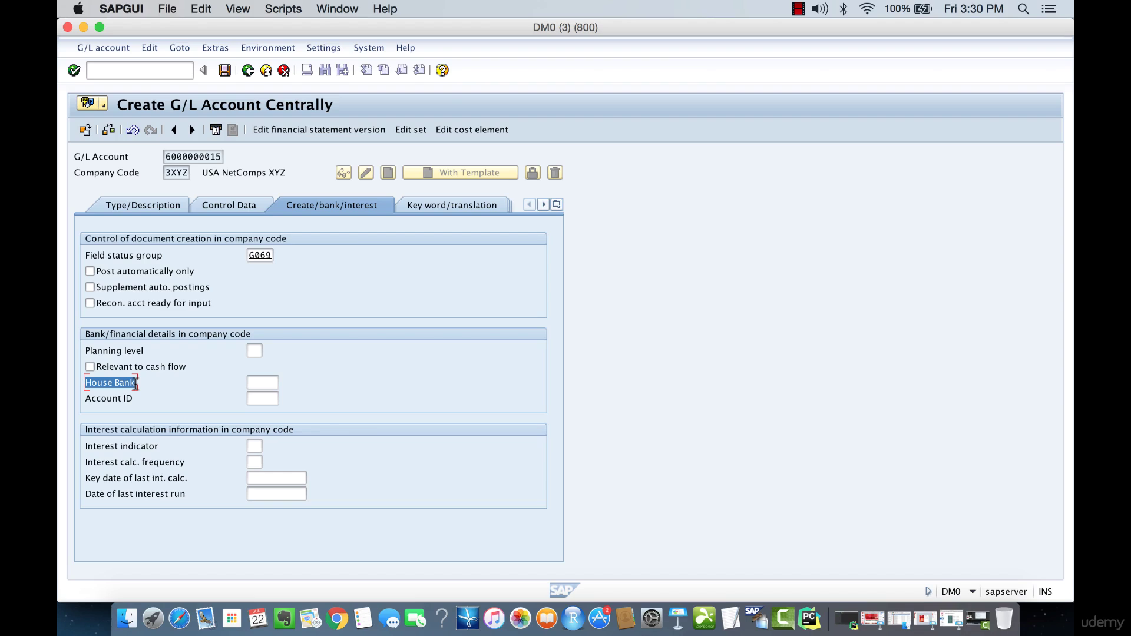
{"action": "left_click", "coordinate": [250, 383]}
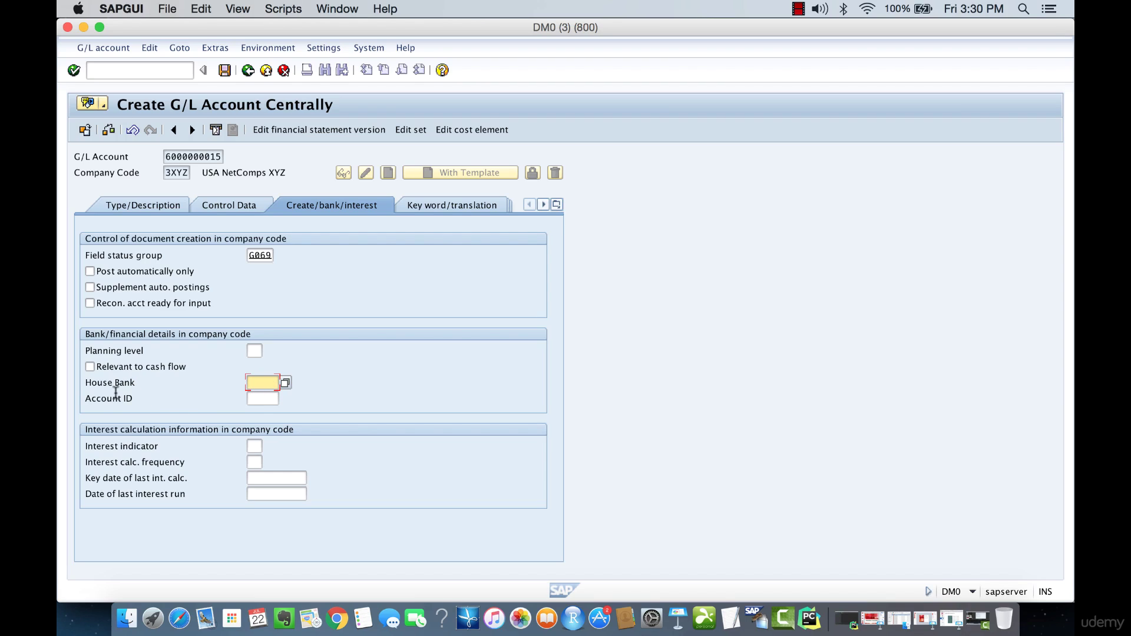
{"action": "left_click", "coordinate": [143, 396]}
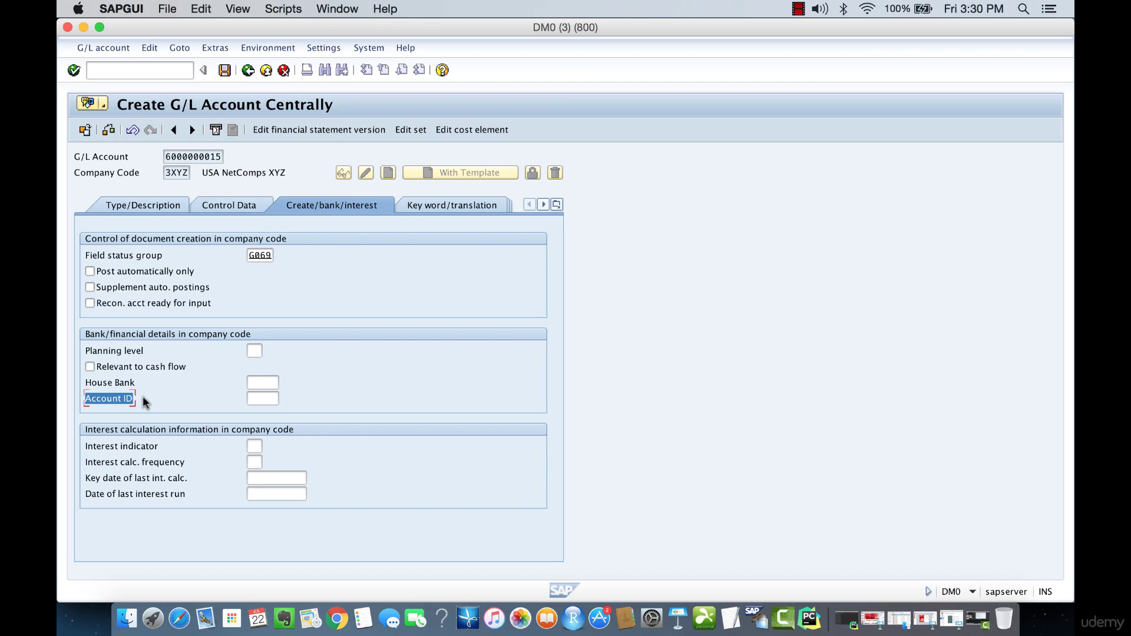
{"action": "key", "text": "Tab"}
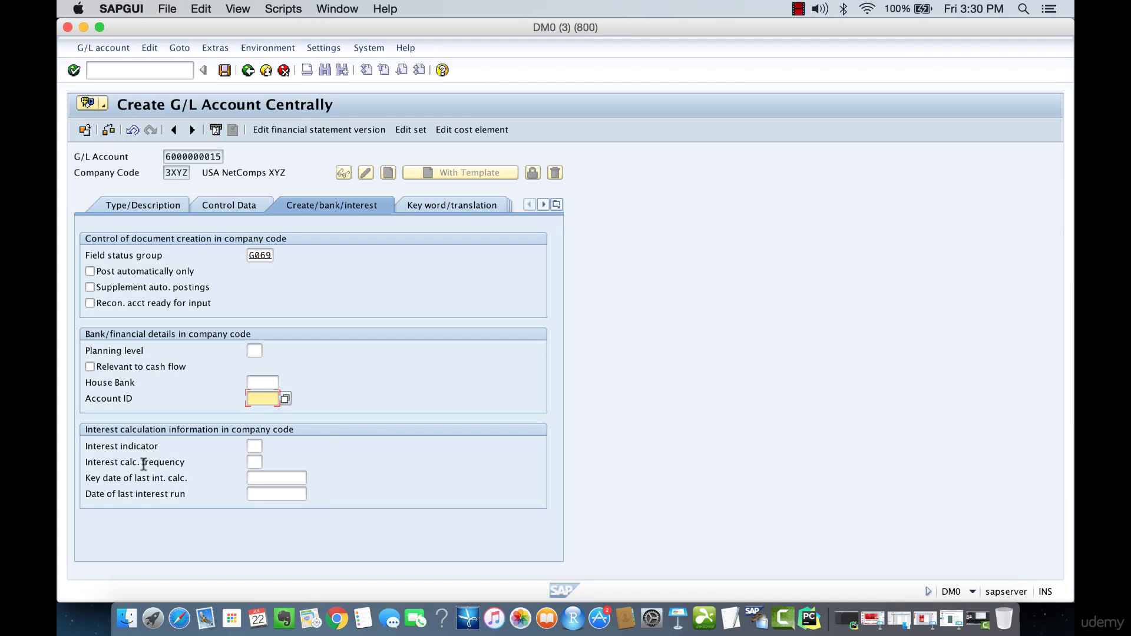
{"action": "mouse_move", "coordinate": [144, 463]}
{"action": "left_mouse_down"}
{"action": "mouse_move", "coordinate": [188, 462]}
{"action": "mouse_move", "coordinate": [138, 462]}
{"action": "left_mouse_up"}
{"action": "left_click", "coordinate": [188, 462]}
{"action": "left_click_drag", "start_coordinate": [140, 462], "coordinate": [143, 462]}
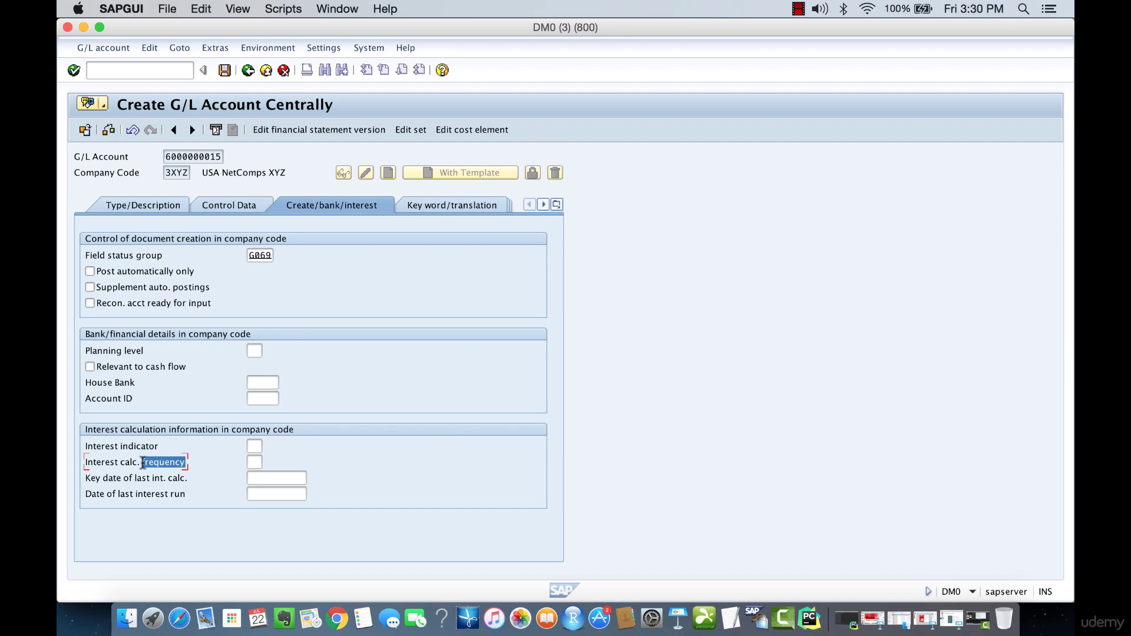
{"action": "left_click", "coordinate": [254, 462]}
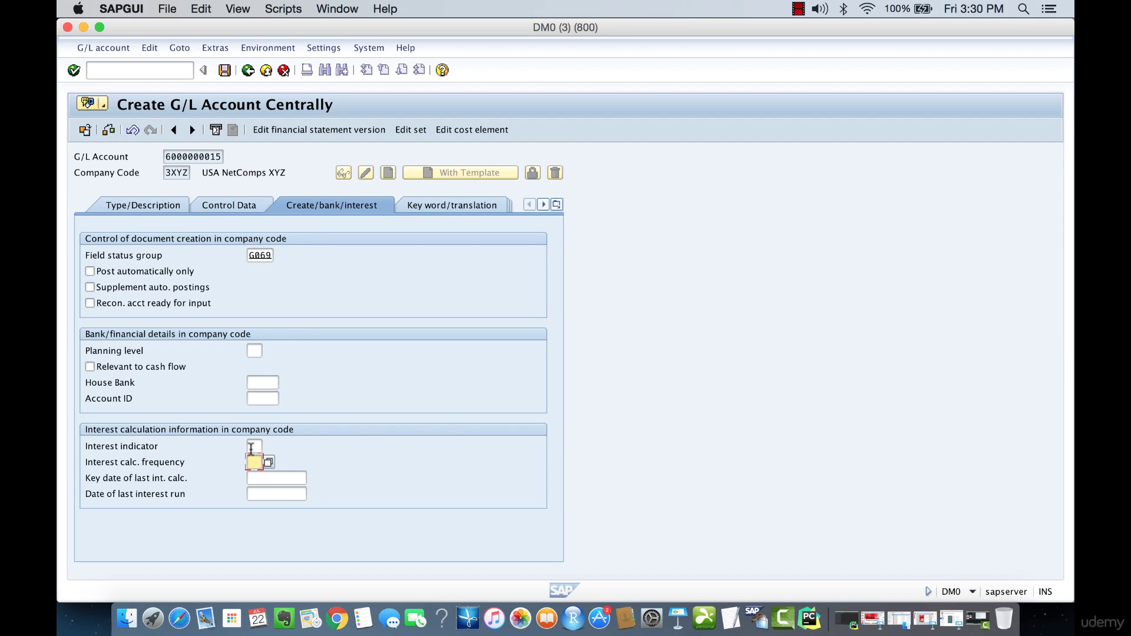
{"action": "left_click", "coordinate": [252, 446]}
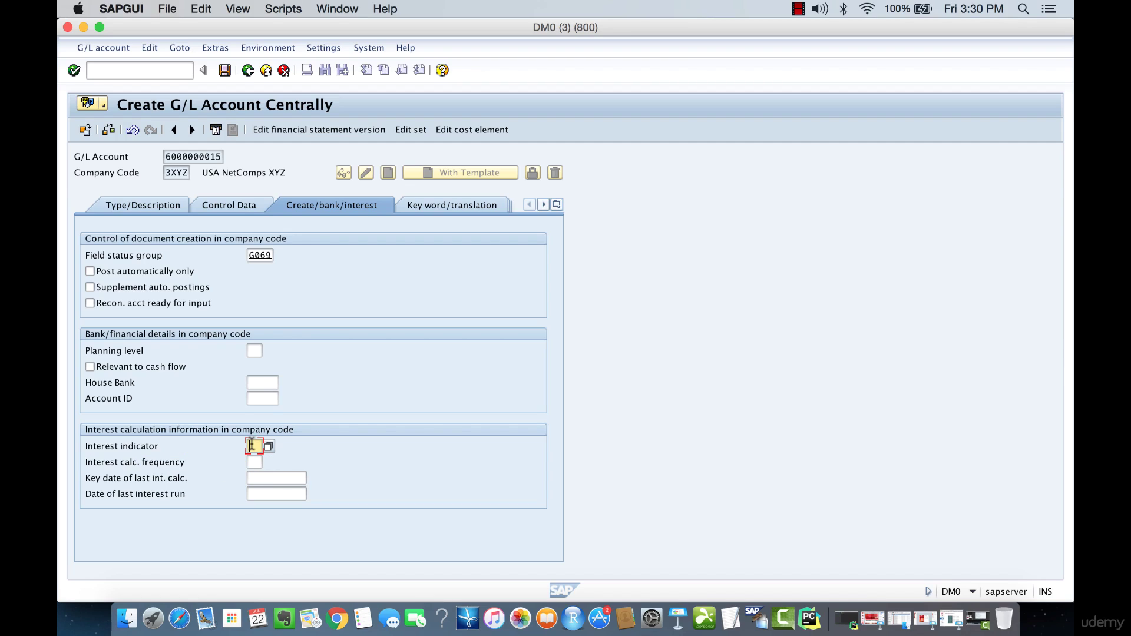
{"action": "left_click", "coordinate": [264, 385]}
{"action": "left_click", "coordinate": [266, 395]}
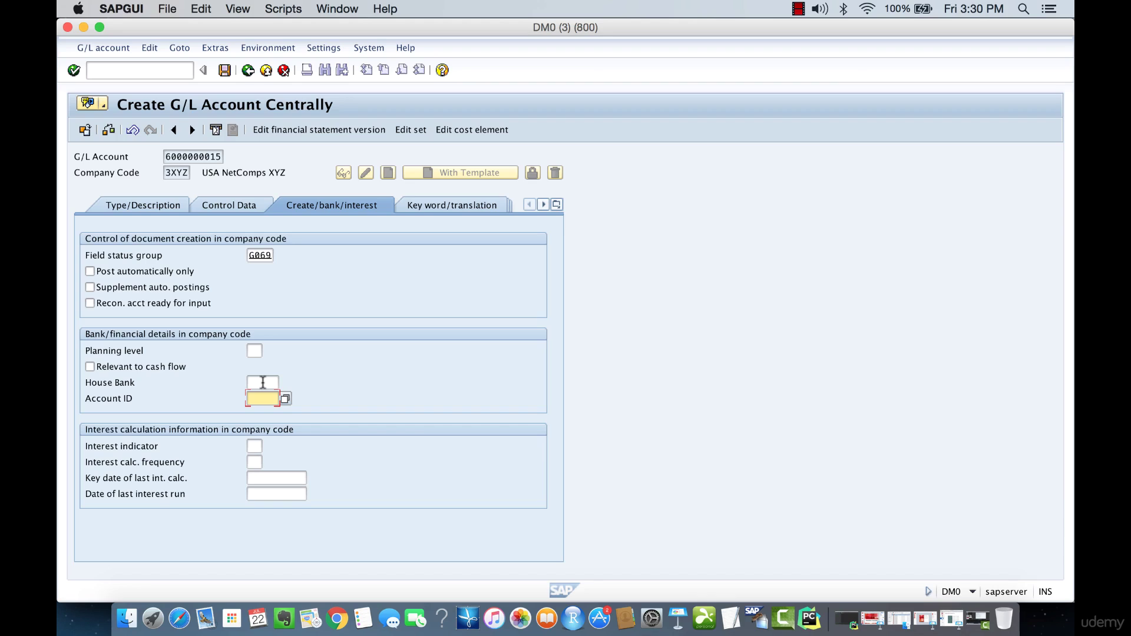
{"action": "left_click", "coordinate": [262, 383]}
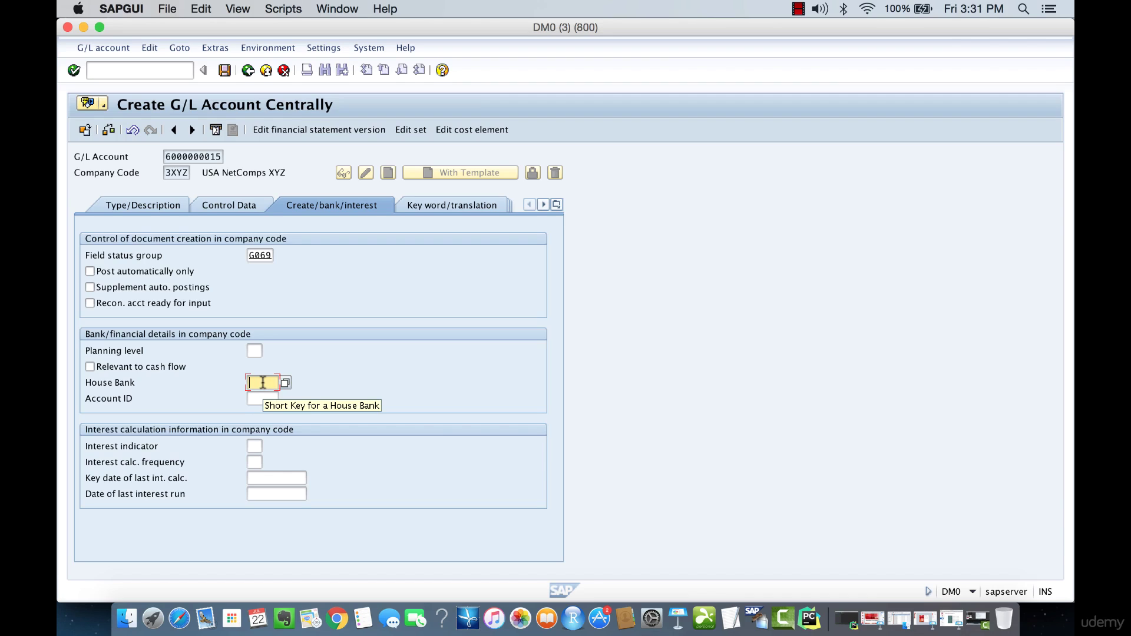
{"action": "left_click", "coordinate": [260, 403]}
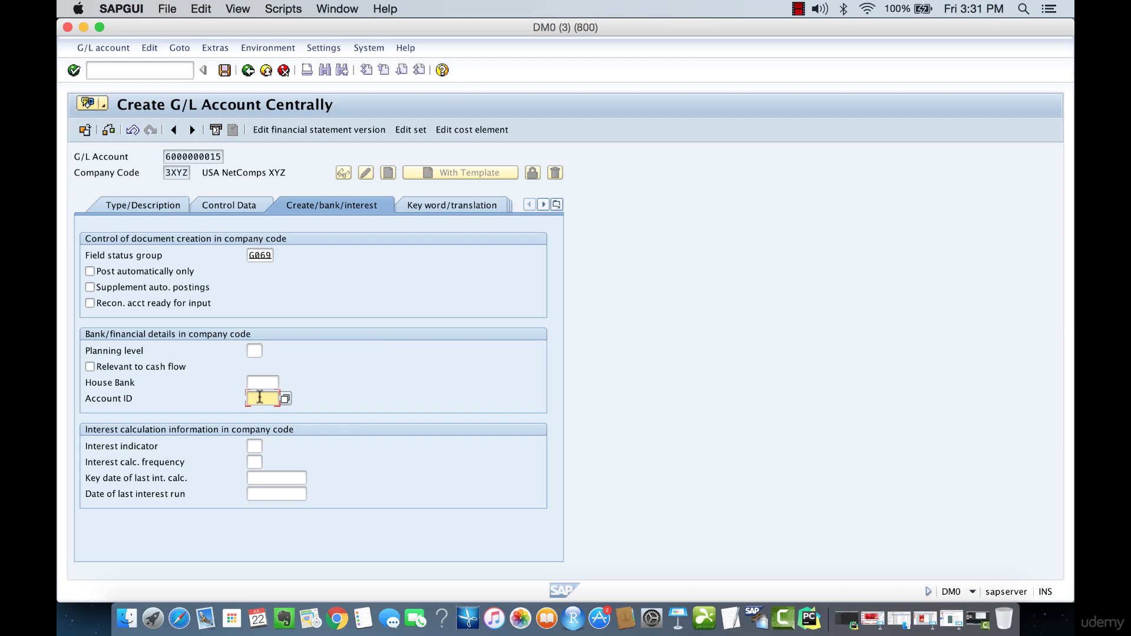
Examine the account currency and exchange rate difference key in the account's control data.
{"action": "left_click", "coordinate": [239, 208]}
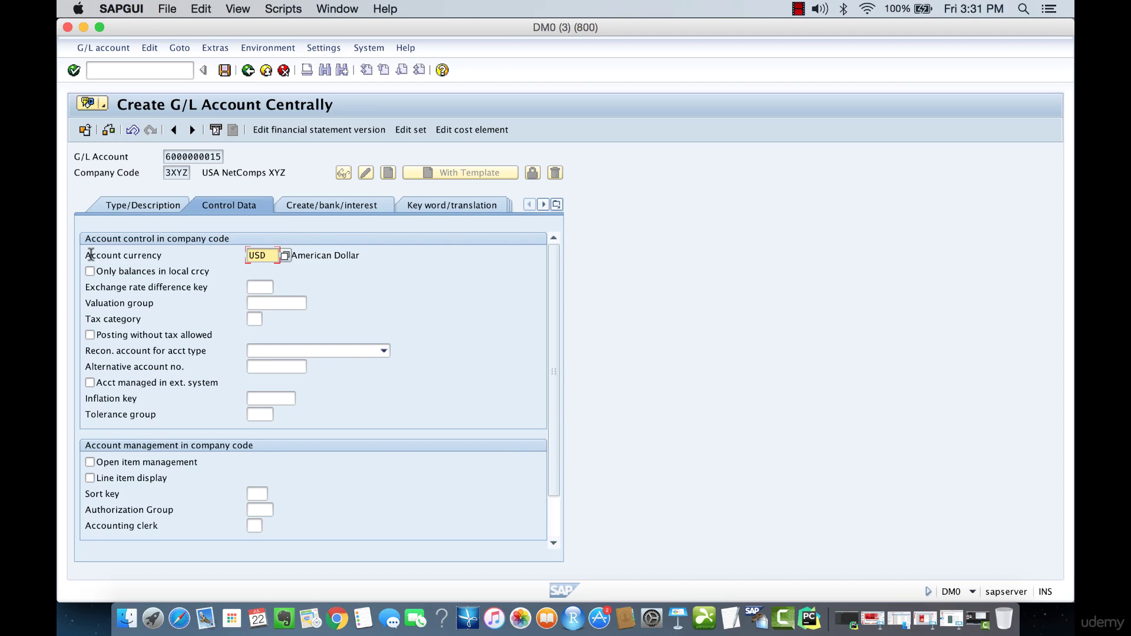
{"action": "left_click_drag", "start_coordinate": [90, 255], "coordinate": [86, 255]}
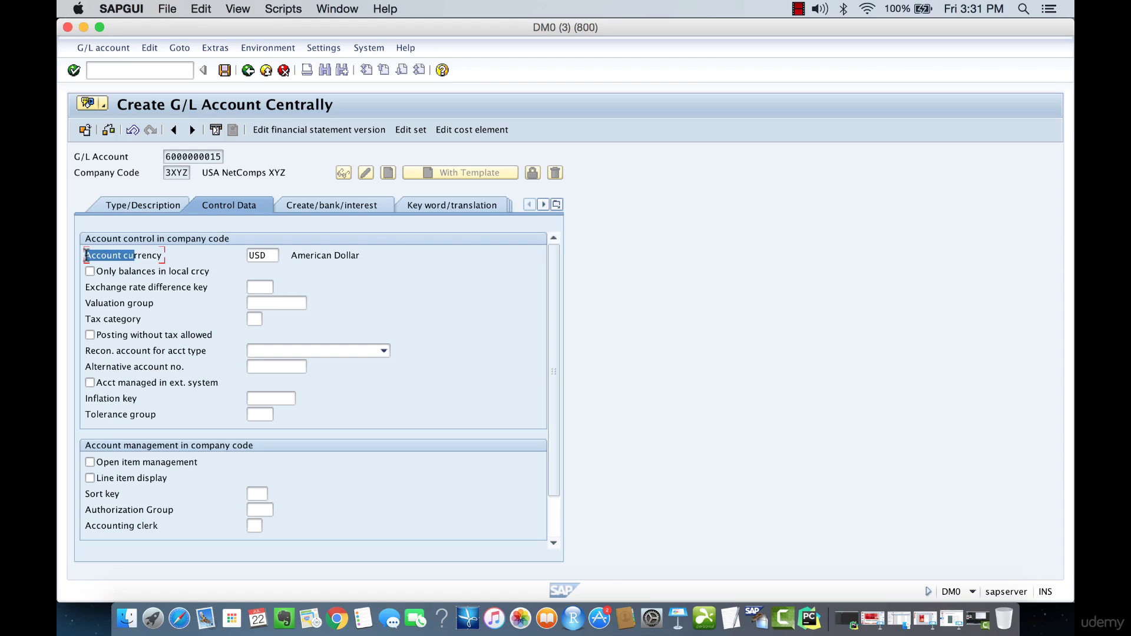
{"action": "key", "text": "Tab"}
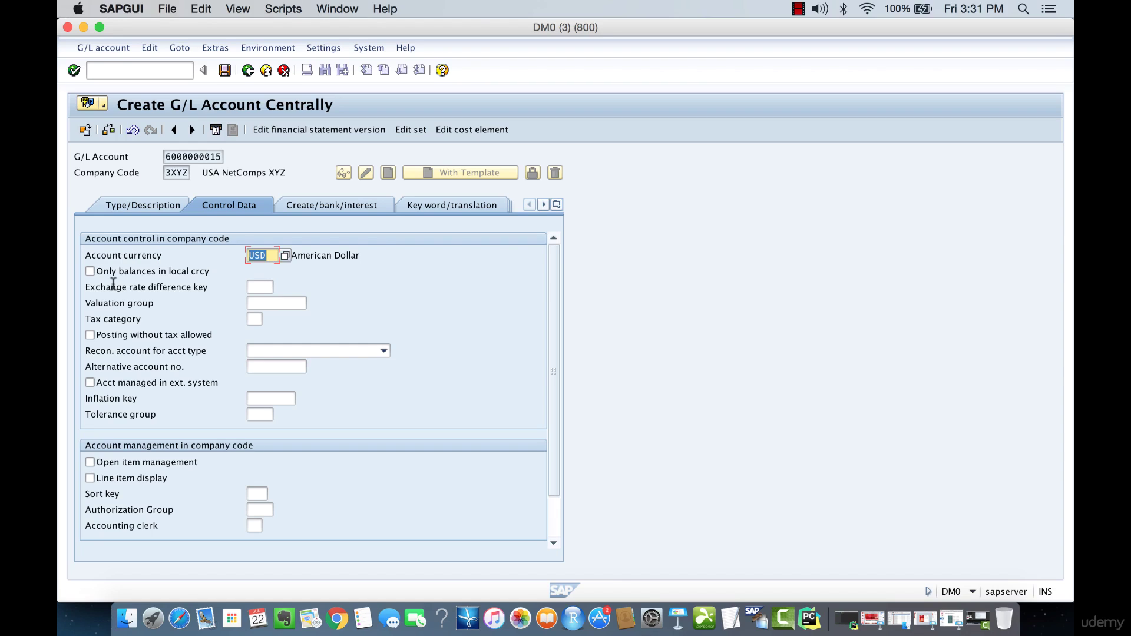
{"action": "key", "text": "Tab"}
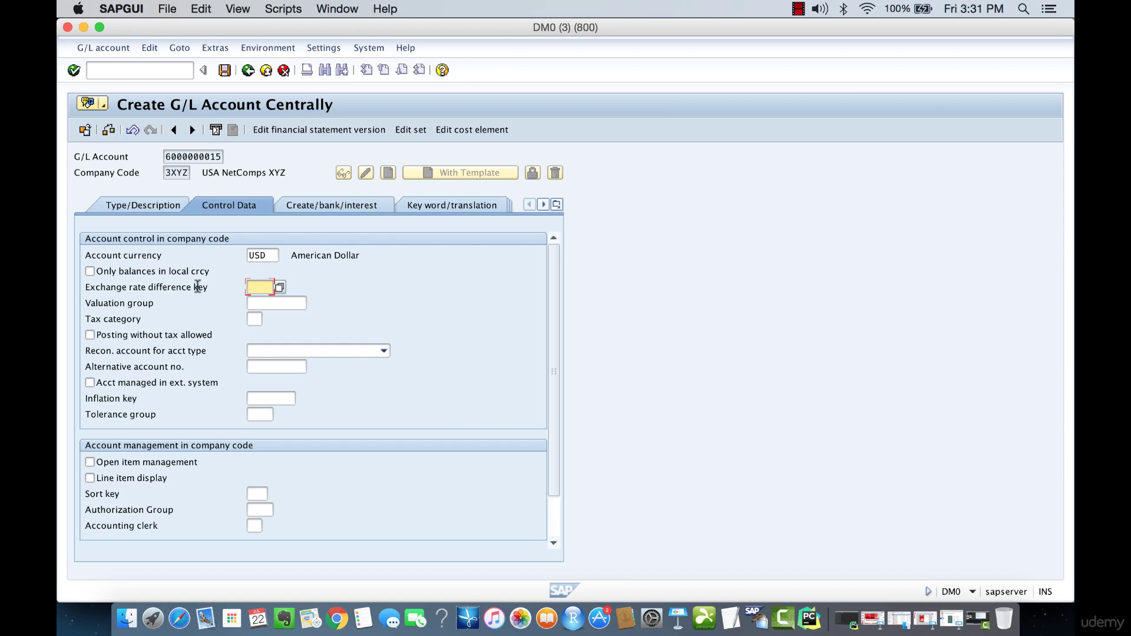
{"action": "left_click_drag", "start_coordinate": [85, 286], "coordinate": [191, 285]}
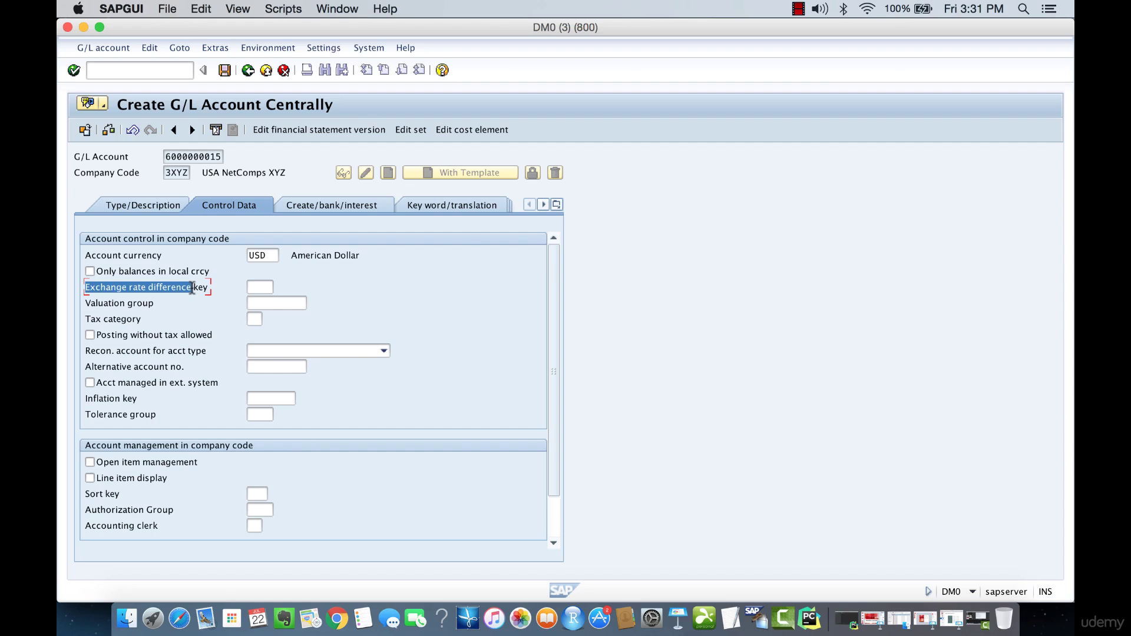
{"action": "left_click", "coordinate": [259, 287]}
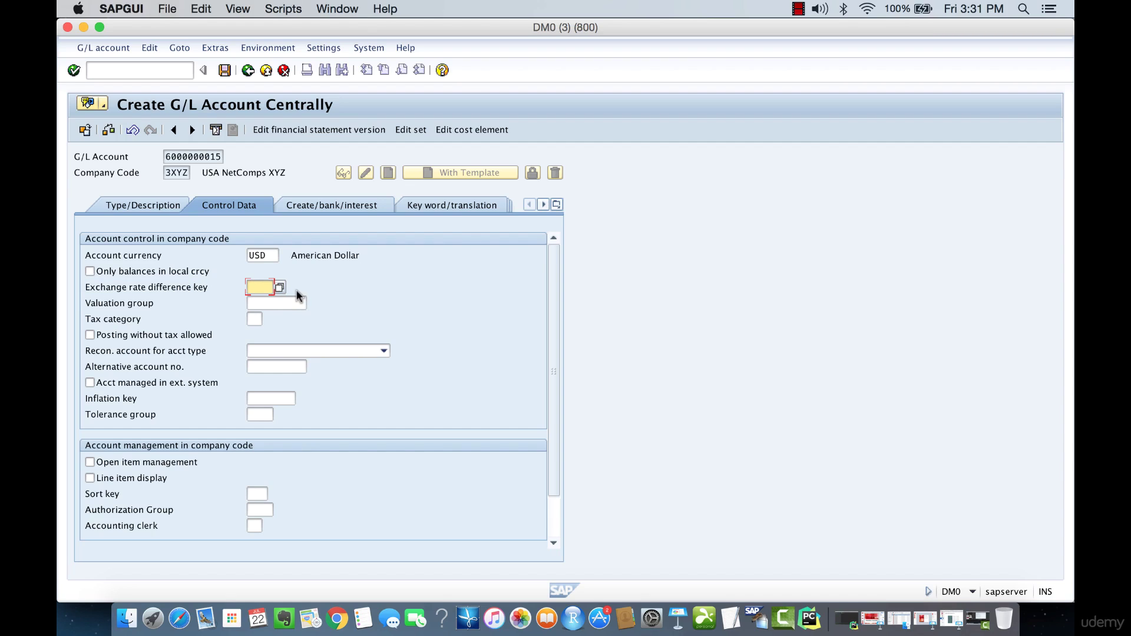
Set the account's tax category to *, All tax types allowed, in the company code control data.
{"action": "left_click", "coordinate": [255, 319]}
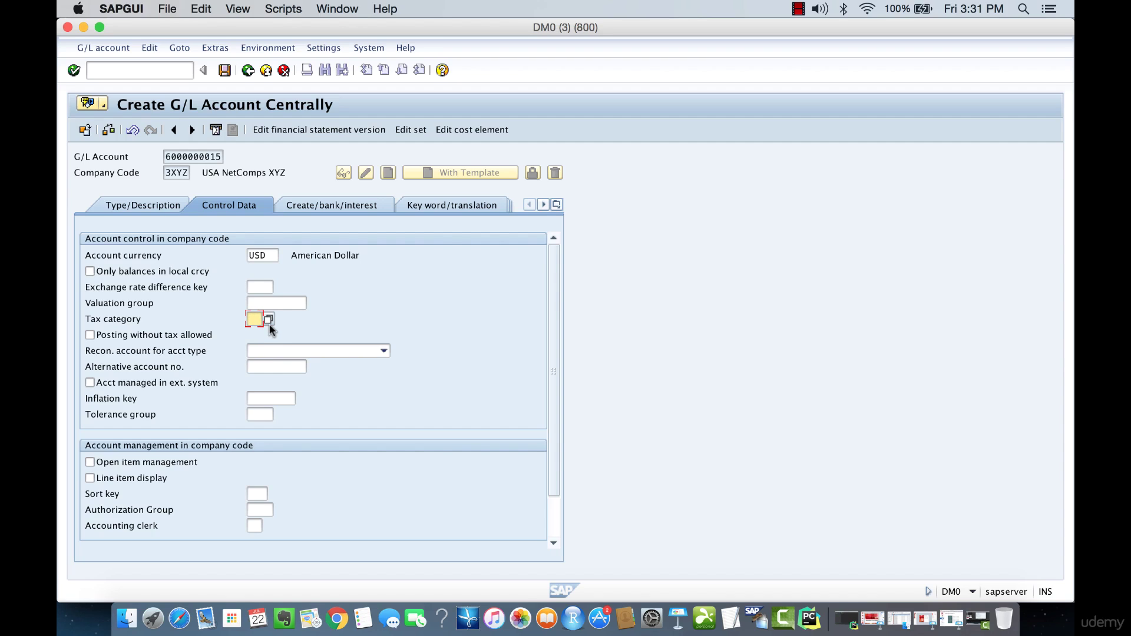
{"action": "left_click", "coordinate": [269, 321]}
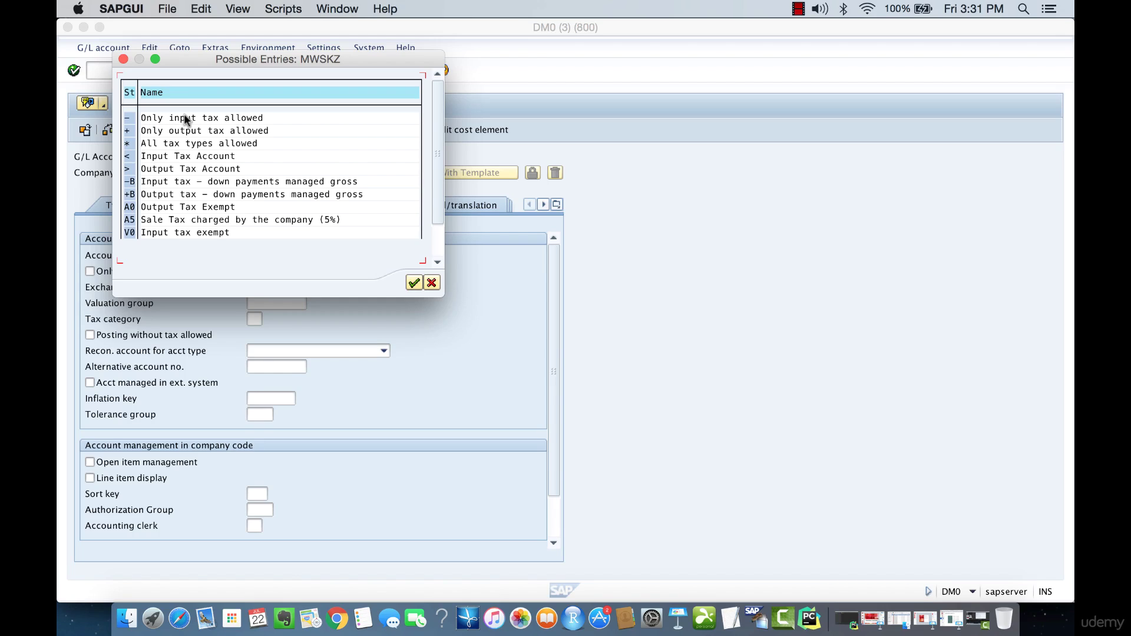
{"action": "left_click", "coordinate": [127, 145]}
{"action": "key", "text": "Return"}
Examine the reconciliation account type options, inflation key and tolerance group in the account's control data.
{"action": "scroll", "coordinate": [557, 372], "scroll_direction": "down", "scroll_amount": 1}
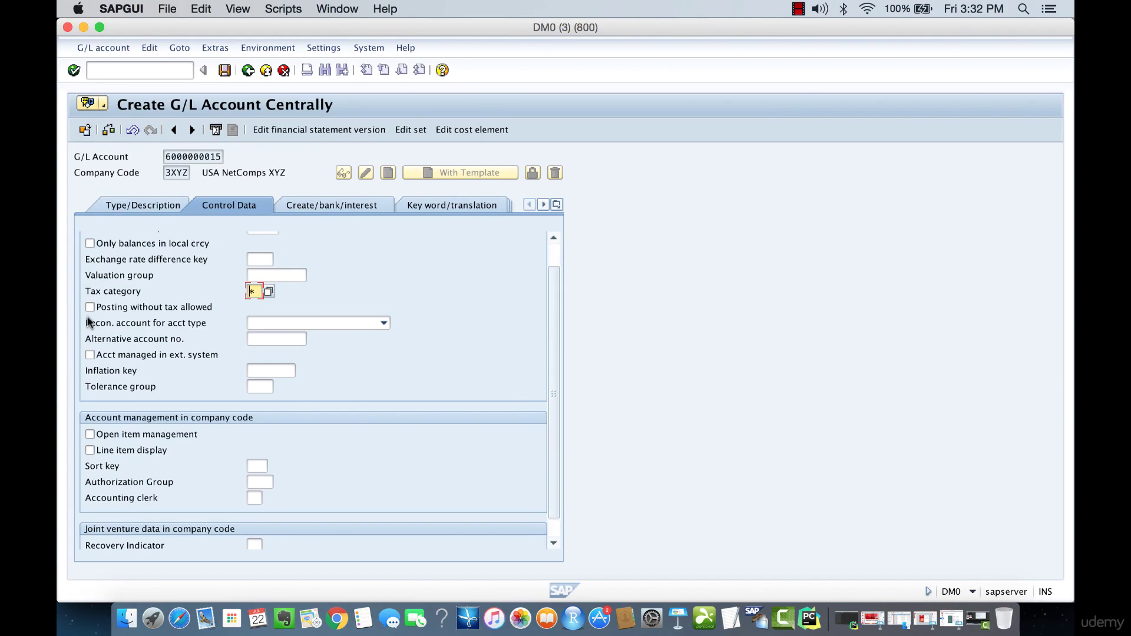
{"action": "left_click_drag", "start_coordinate": [88, 322], "coordinate": [208, 319]}
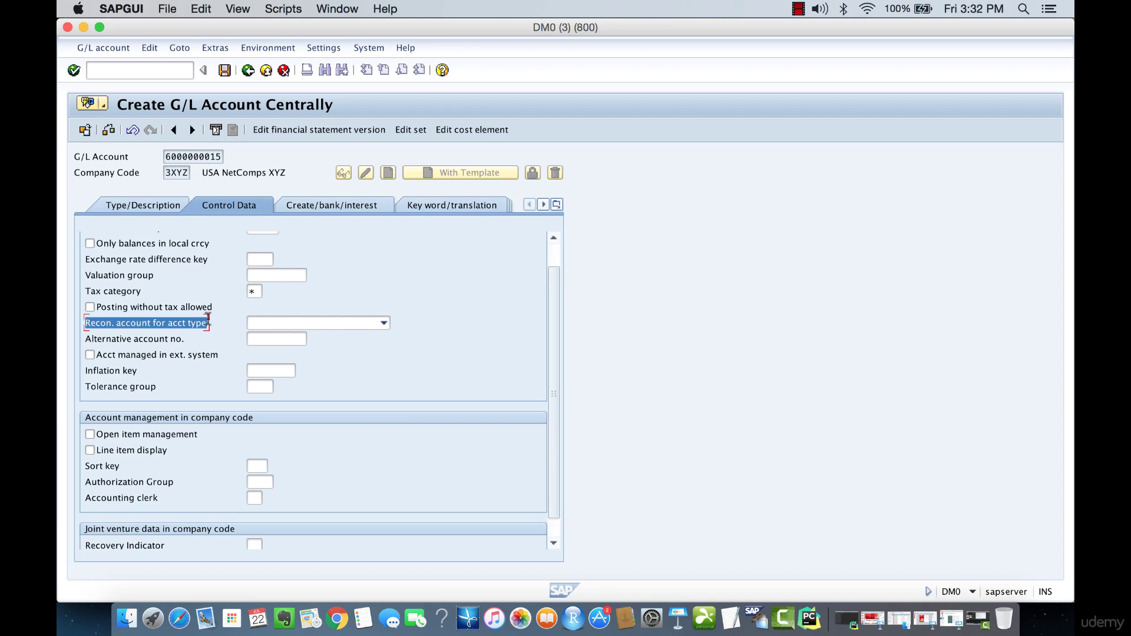
{"action": "left_click", "coordinate": [208, 322]}
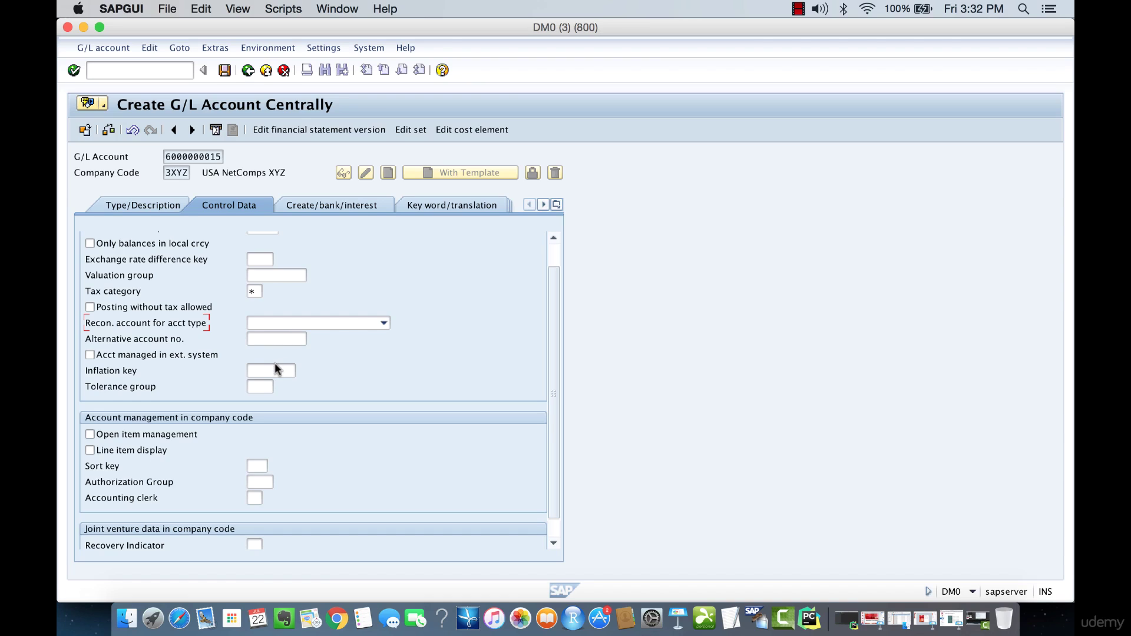
{"action": "left_click", "coordinate": [281, 324]}
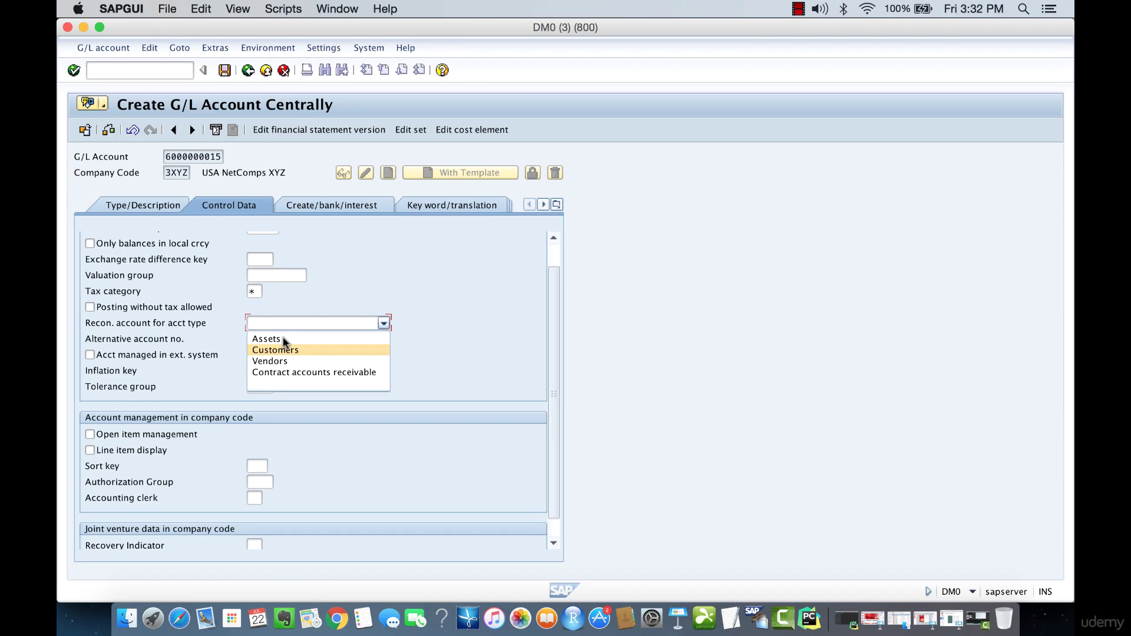
{"action": "left_click", "coordinate": [537, 324]}
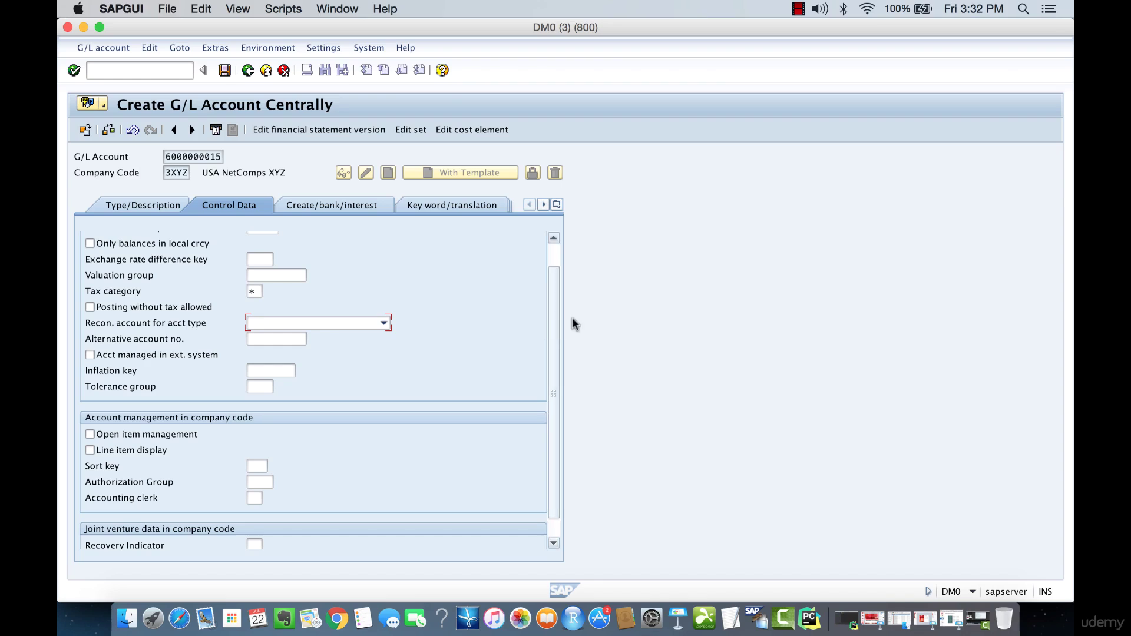
{"action": "left_click_drag", "start_coordinate": [552, 323], "coordinate": [550, 354]}
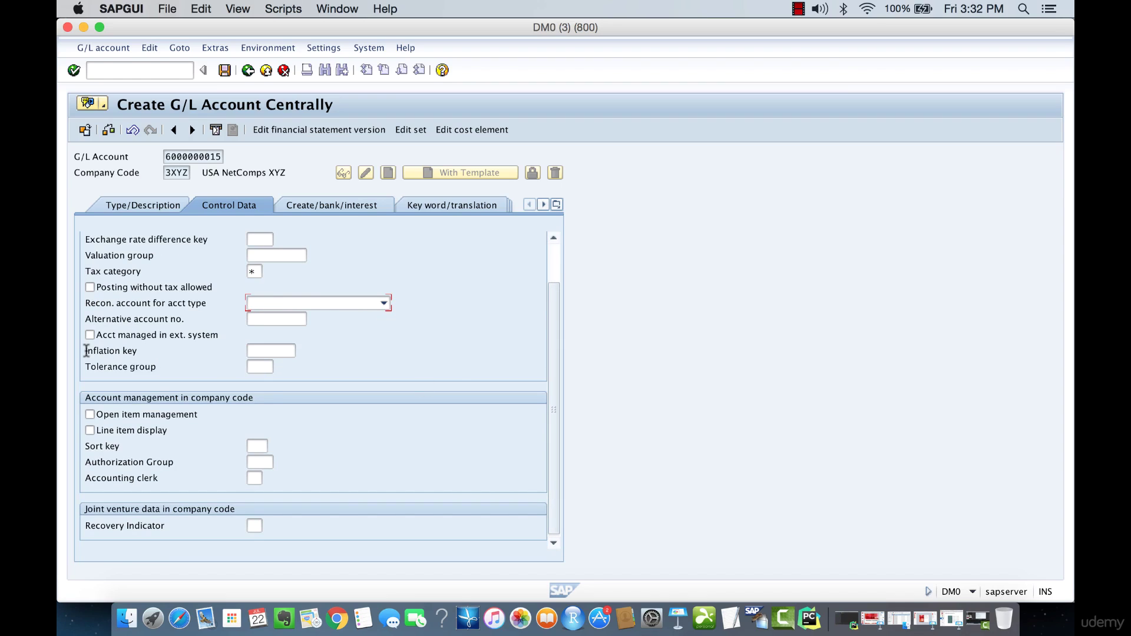
{"action": "left_click_drag", "start_coordinate": [86, 350], "coordinate": [146, 350]}
{"action": "left_click_drag", "start_coordinate": [86, 367], "coordinate": [158, 369]}
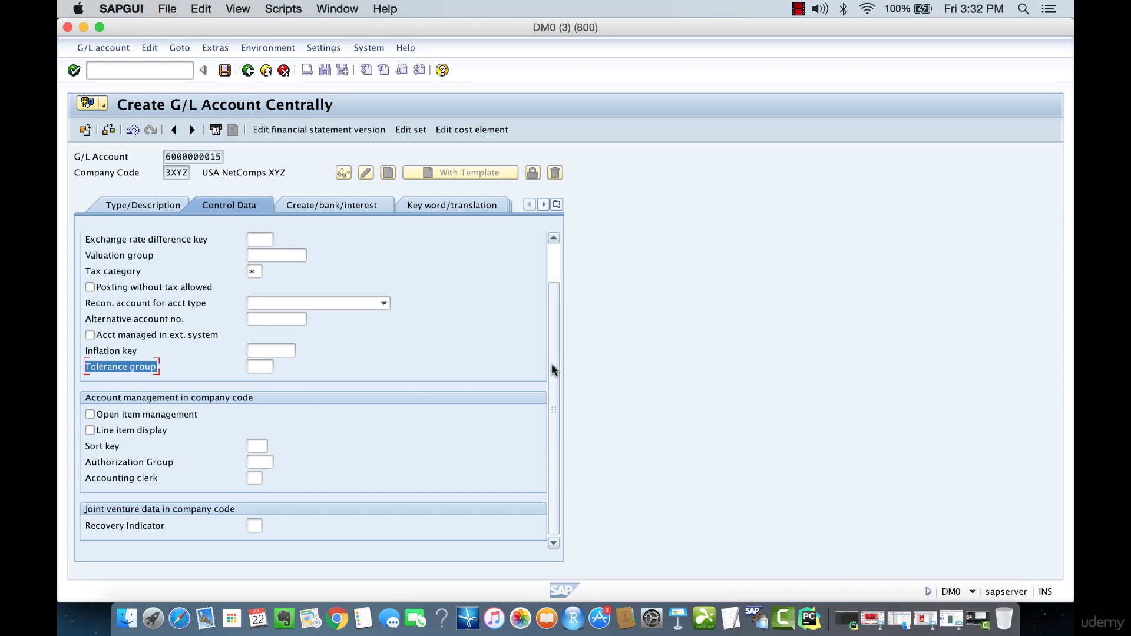
{"action": "scroll", "coordinate": [552, 370], "scroll_direction": "up", "scroll_amount": 3}
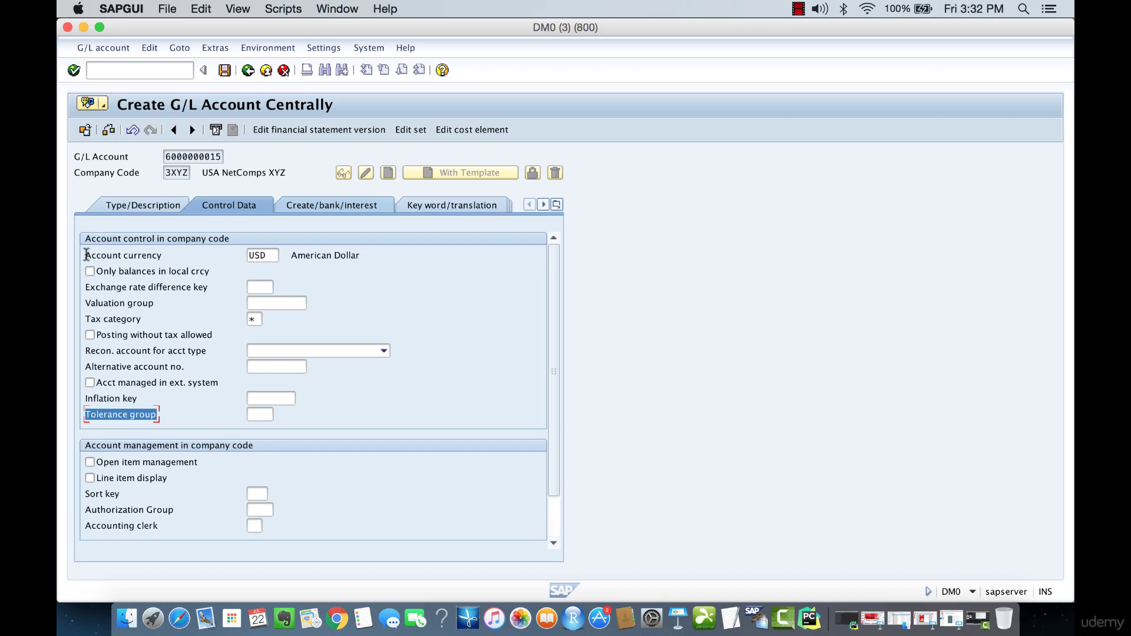
Recheck the document creation and type/description settings, and save the new G/L account, continuing past the message list.
{"action": "key", "text": "ctrl+Page_Down"}
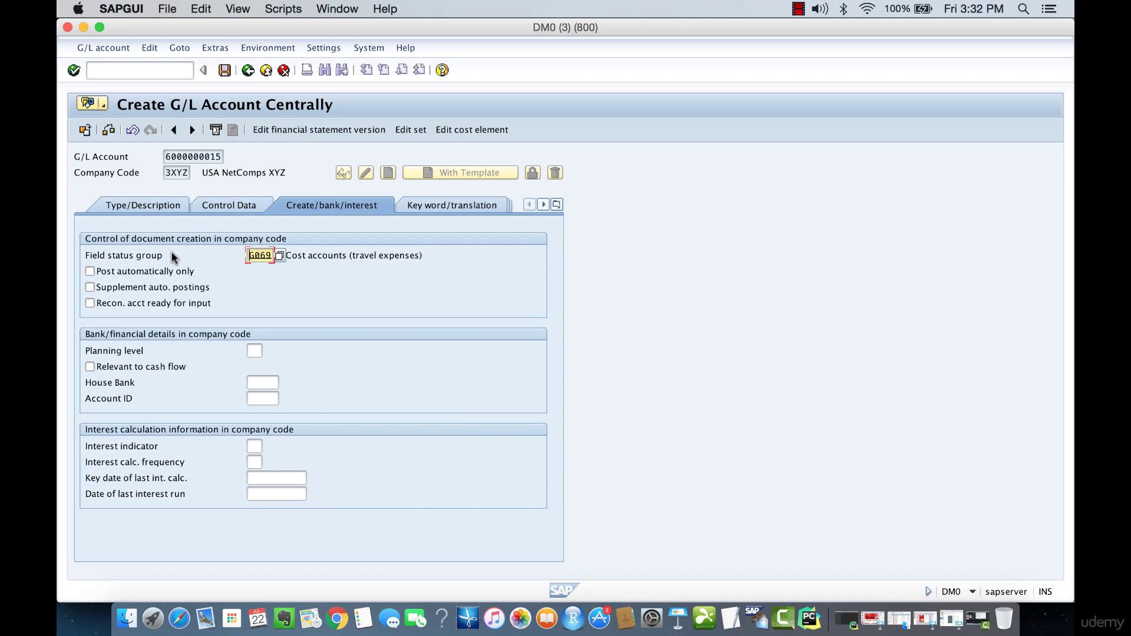
{"action": "left_click", "coordinate": [141, 203]}
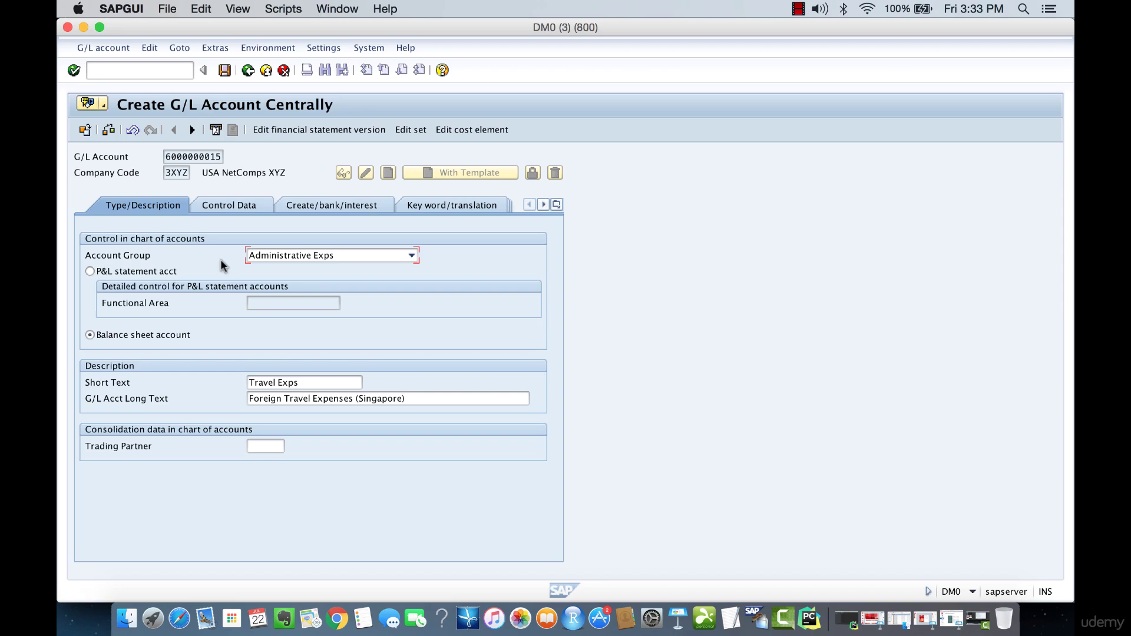
{"action": "left_click", "coordinate": [225, 70]}
{"action": "left_click", "coordinate": [84, 219]}
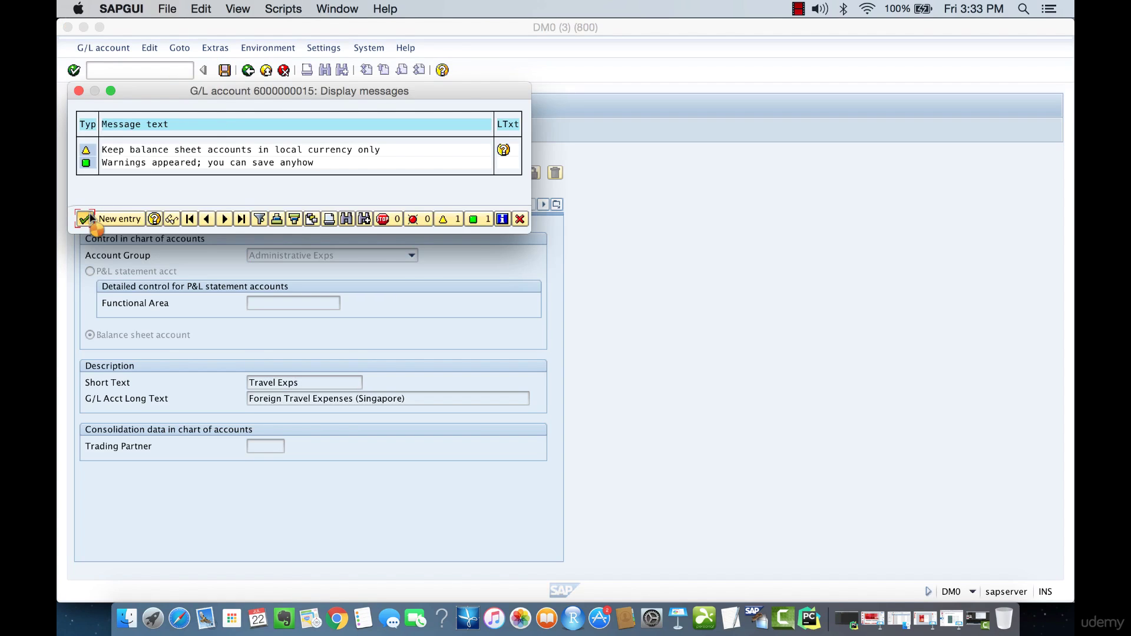